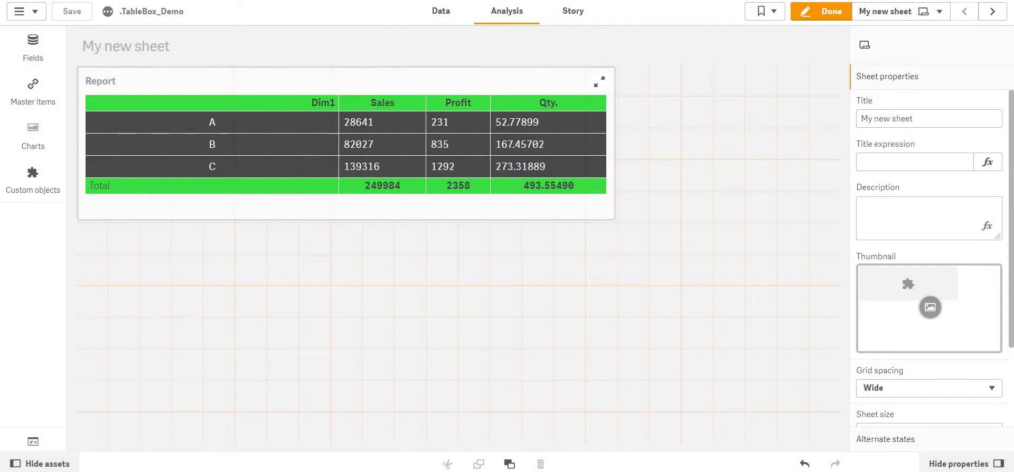
# Examine the Sales measure's column properties of the Report table in full screen.
pyautogui.click(346, 143)
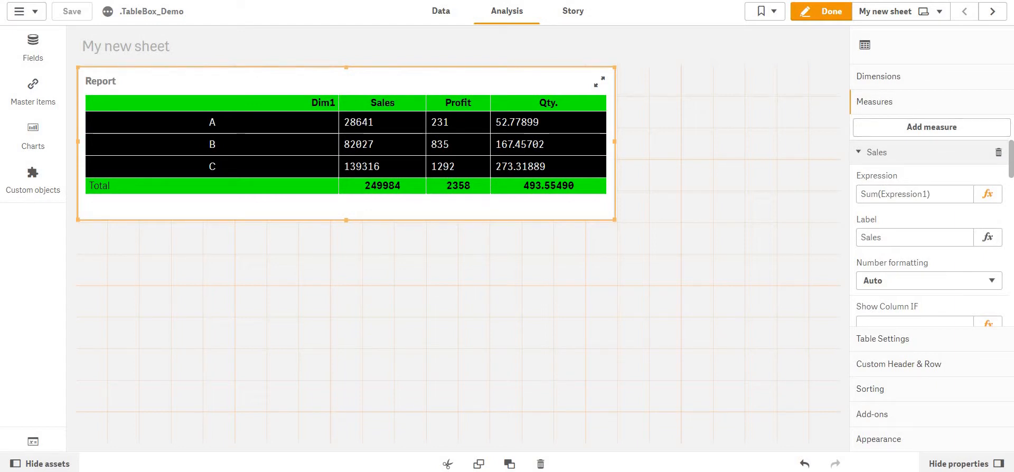
pyautogui.press('F11')
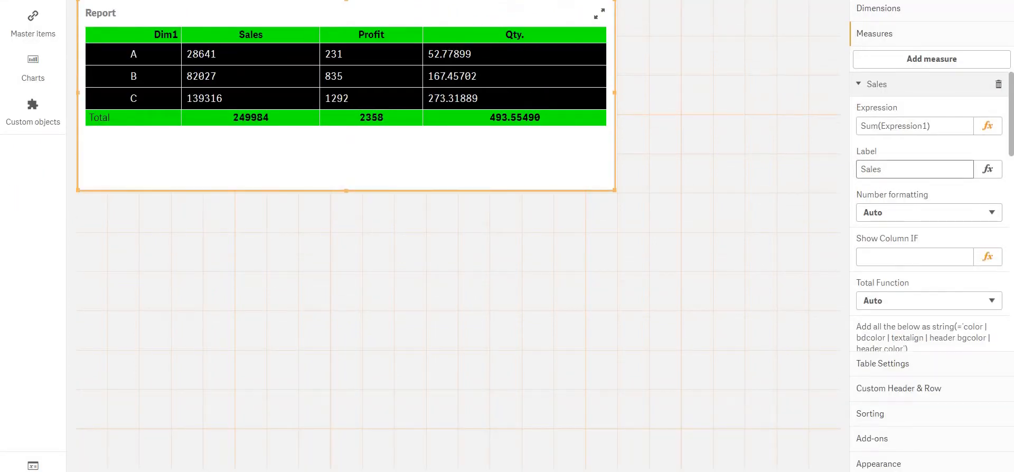
pyautogui.scroll(-10, 929, 211)
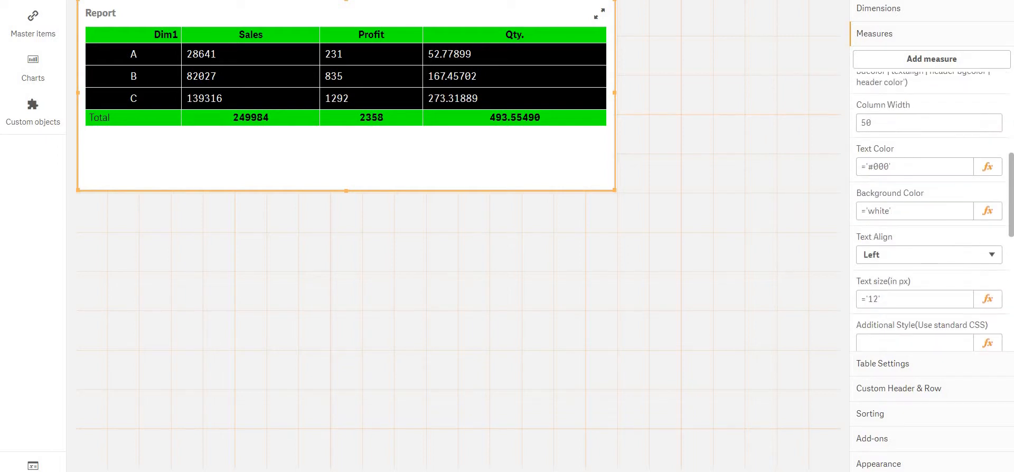
pyautogui.scroll(-5, 929, 212)
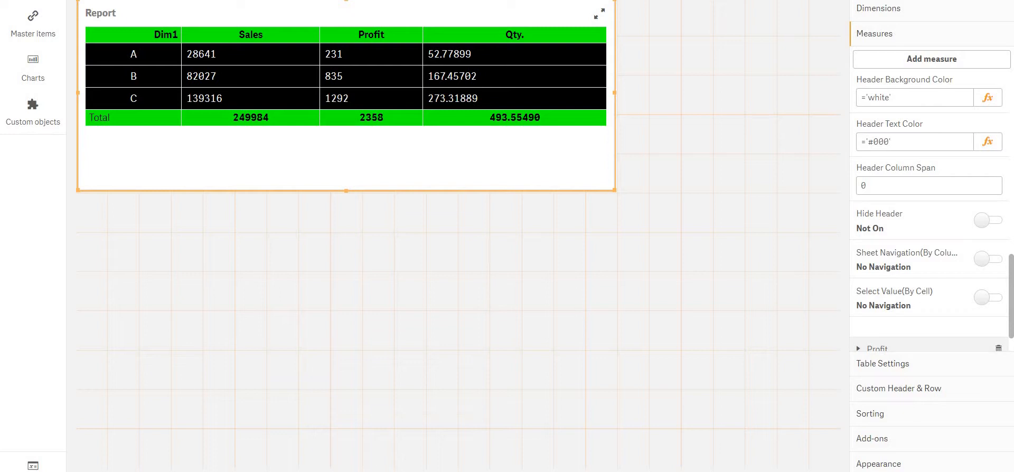
pyautogui.click(829, 28)
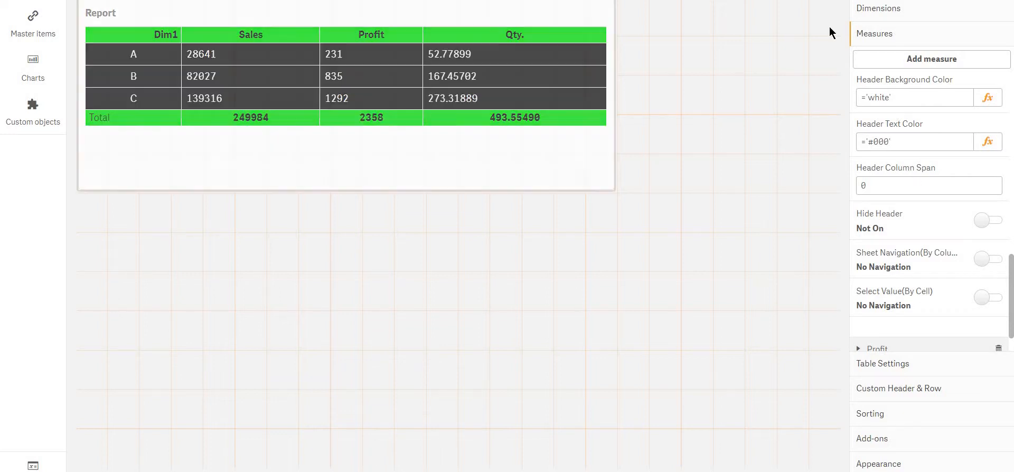
pyautogui.press('F11')
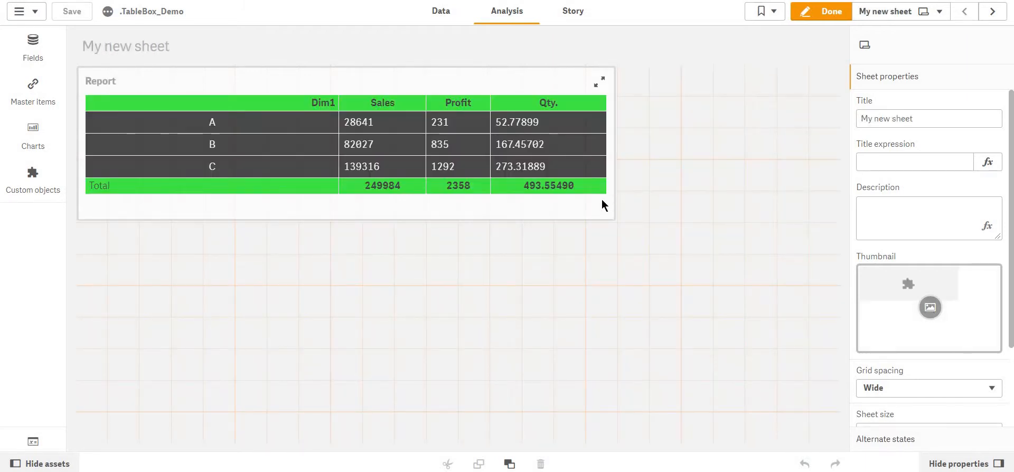
# Enable Sheet Navigation (By Column) for the Sales measure and paste the Sales sheet's ID into its field.
pyautogui.click(602, 200)
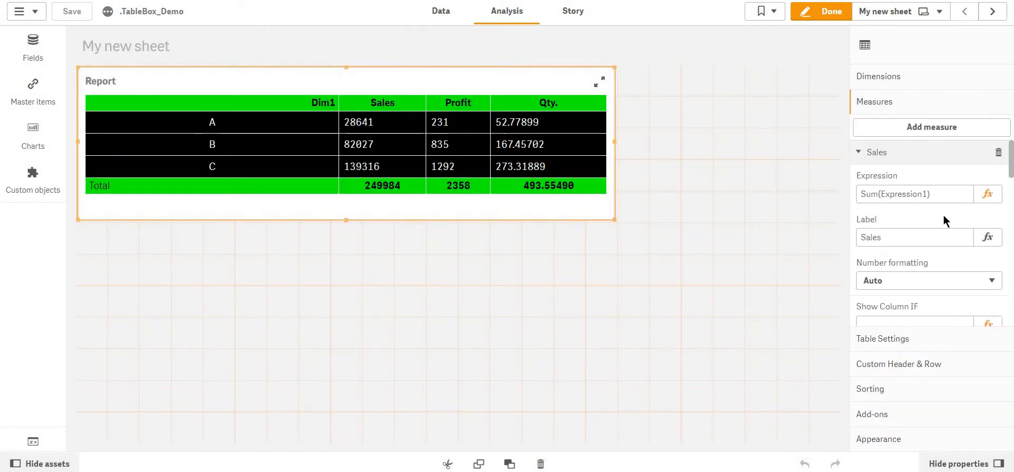
pyautogui.scroll(-5, 943, 215)
pyautogui.scroll(-3, 943, 214)
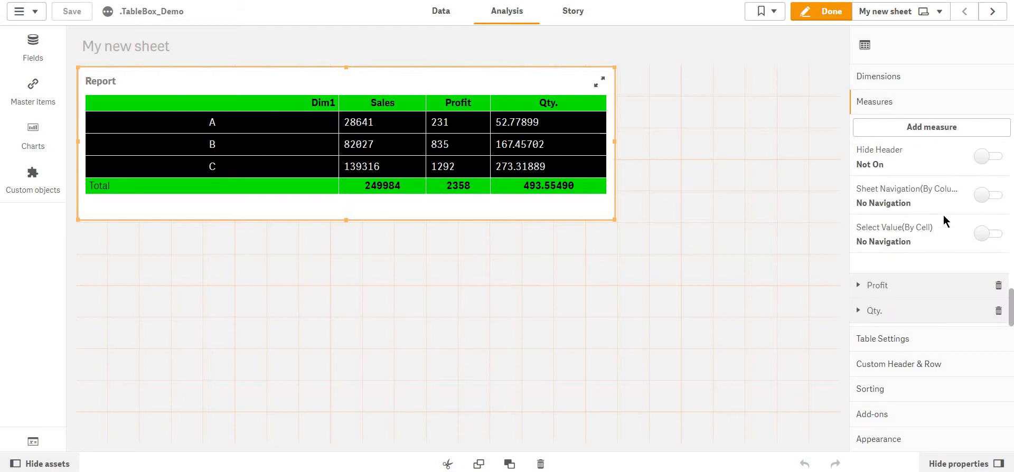
pyautogui.scroll(1, 943, 215)
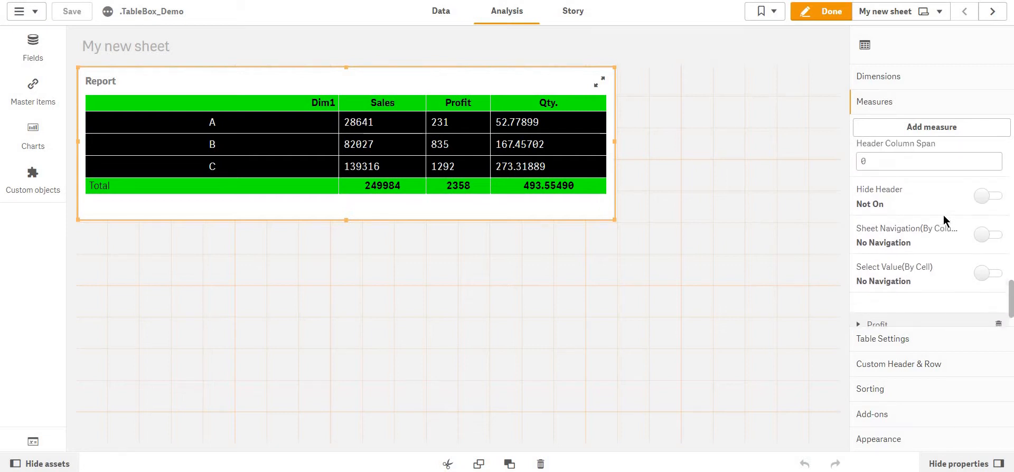
pyautogui.click(983, 236)
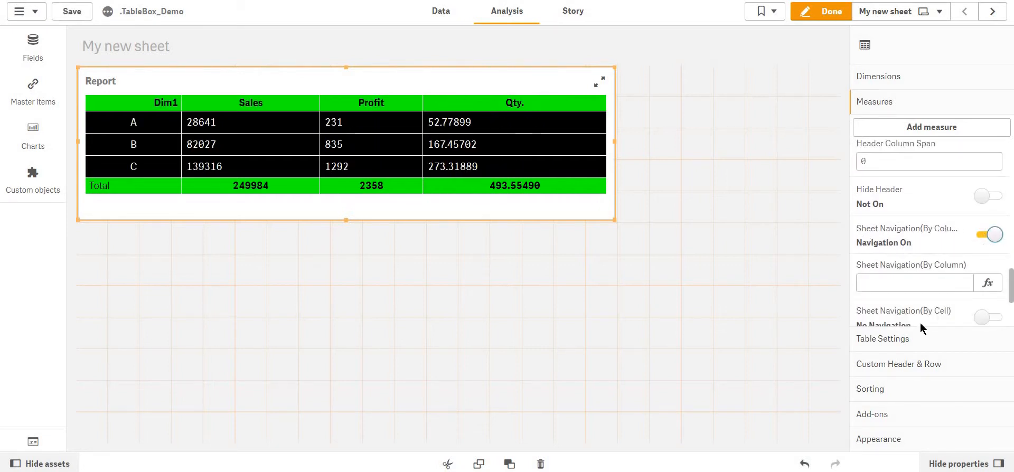
pyautogui.click(906, 274)
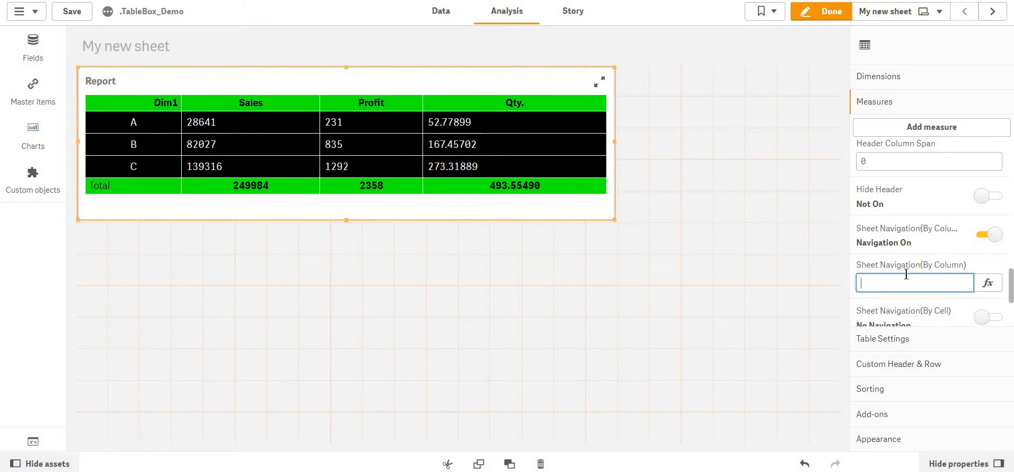
pyautogui.hotkey('ctrl', 'v')
pyautogui.press('Return')
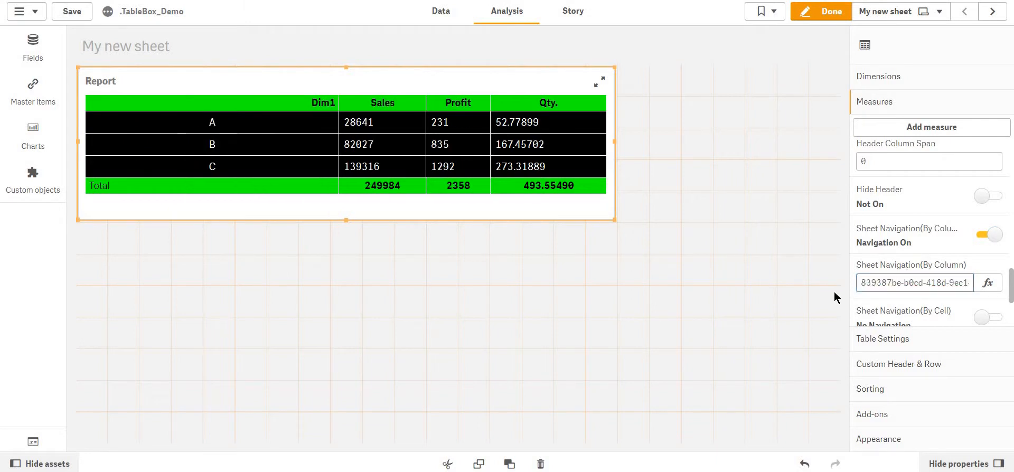
# Leave edit mode and test the Sales column header's link to the Sales sheet.
pyautogui.click(816, 12)
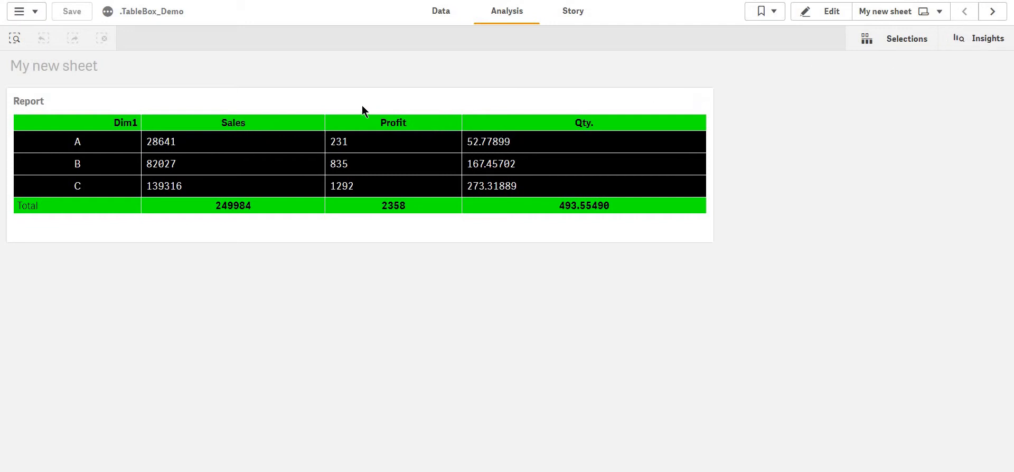
pyautogui.click(268, 123)
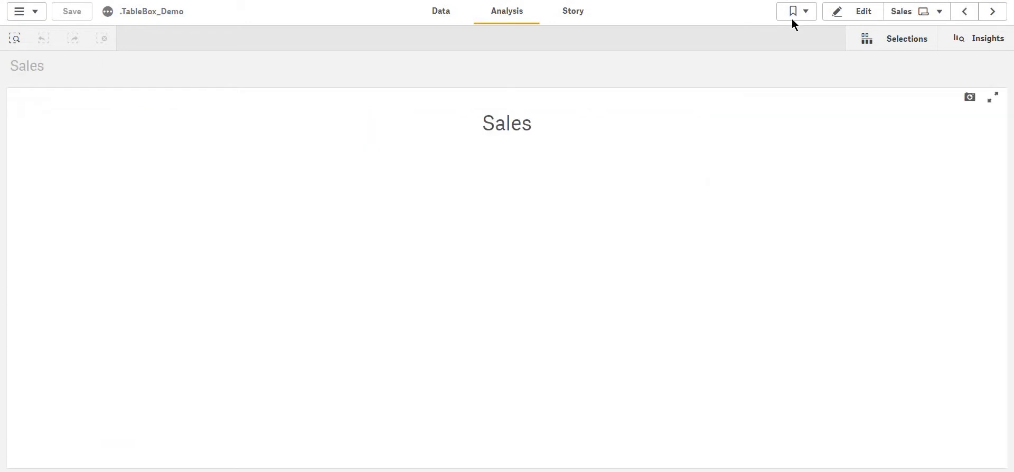
# Go to the Profit sheet and return to My new sheet through the sheet overview.
pyautogui.click(992, 13)
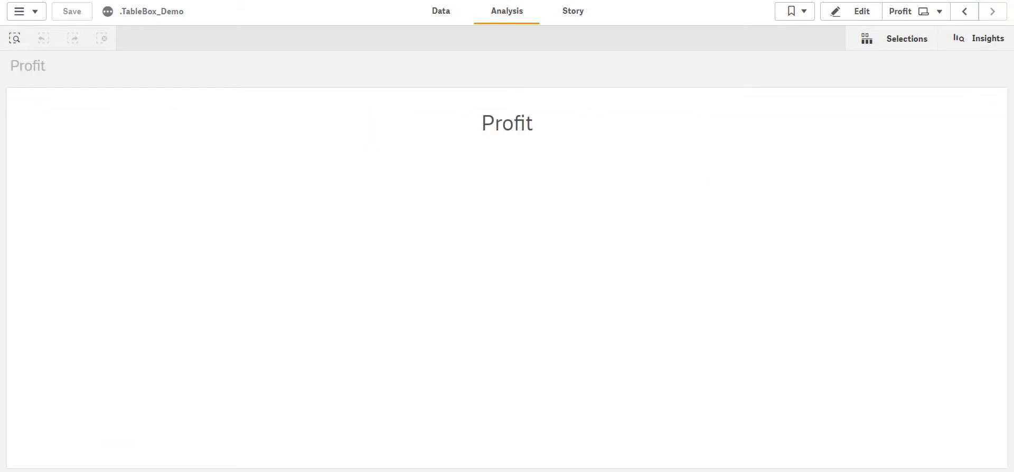
pyautogui.click(912, 13)
pyautogui.moveTo(447, 127); pyautogui.dragTo(398, 143)
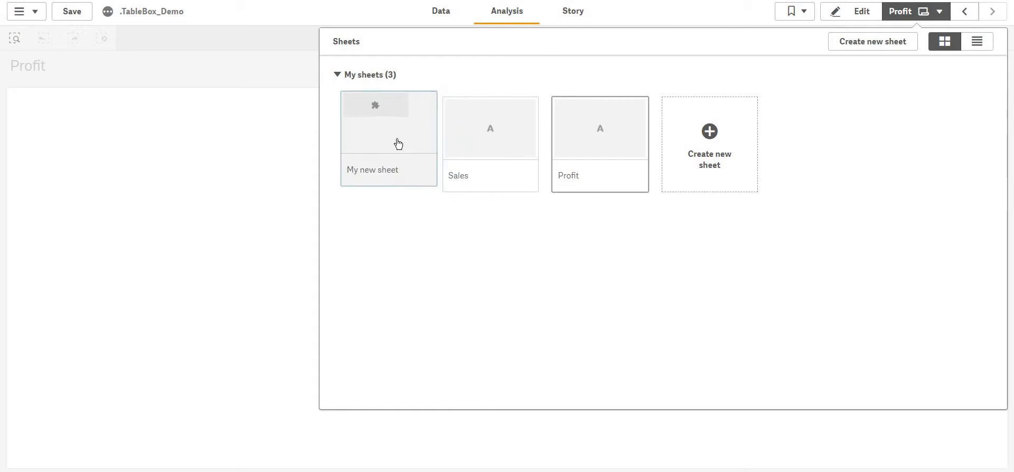
pyautogui.click(397, 143)
# Enable Sheet Navigation (By Column) for the Profit measure, paste the Profit sheet's ID, and save the app.
pyautogui.click(821, 11)
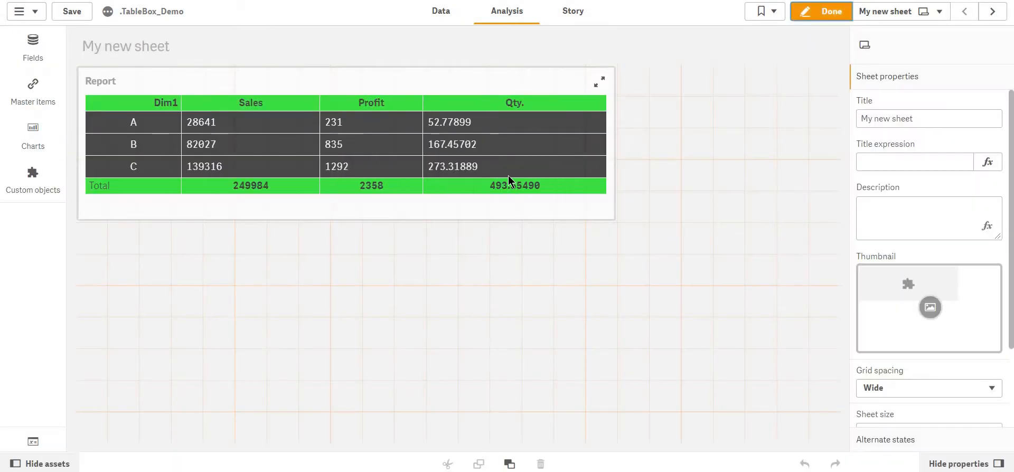
pyautogui.rightClick(508, 175)
pyautogui.click(917, 160)
pyautogui.click(914, 158)
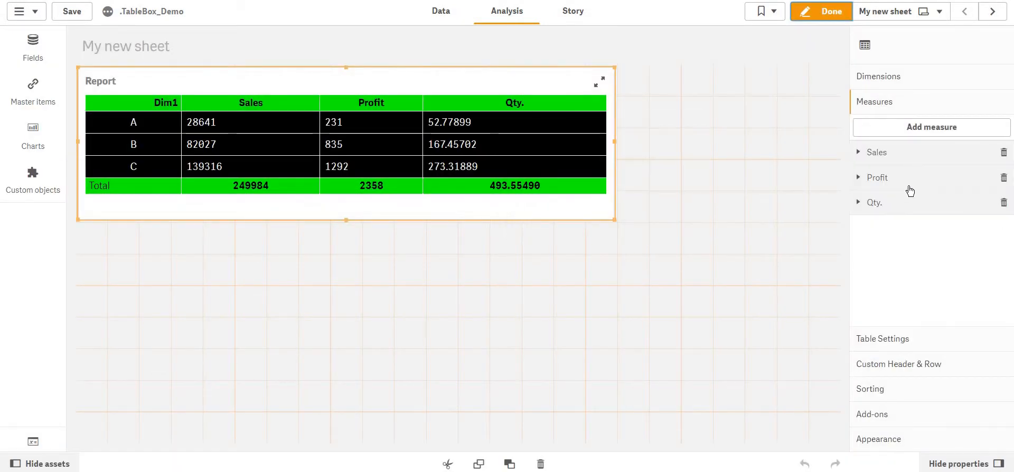
pyautogui.click(908, 182)
pyautogui.scroll(-6, 908, 191)
pyautogui.scroll(-5, 909, 190)
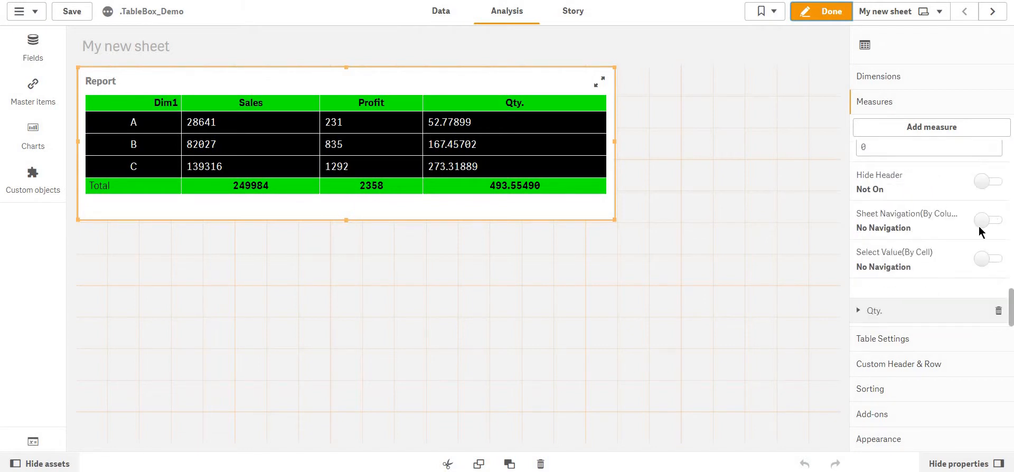
pyautogui.click(978, 226)
pyautogui.click(918, 273)
pyautogui.hotkey('ctrl', 'v')
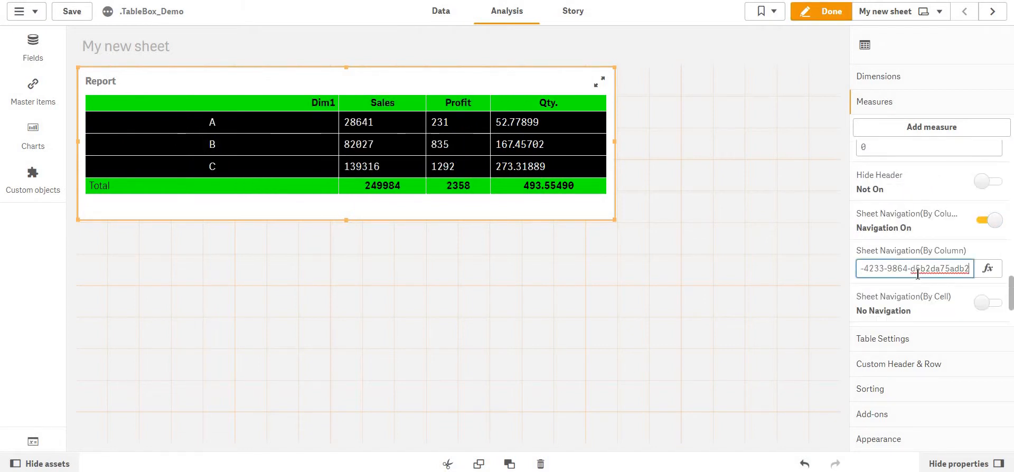
pyautogui.press('Return')
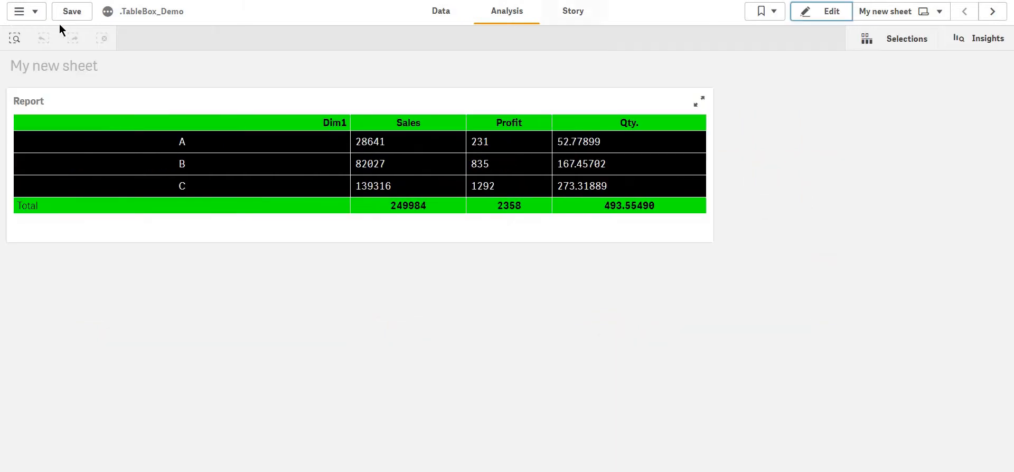
pyautogui.click(69, 18)
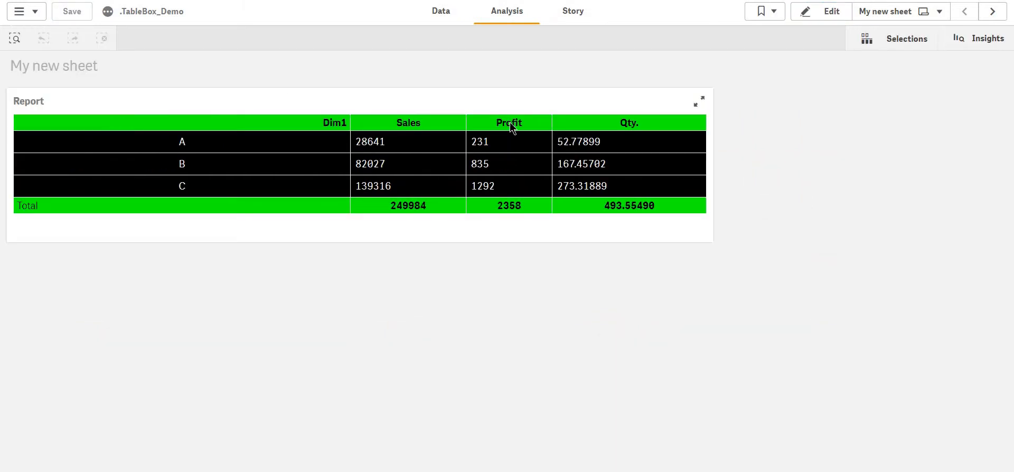
# Test the Profit and Sales column header links, returning to My new sheet after each.
pyautogui.click(509, 122)
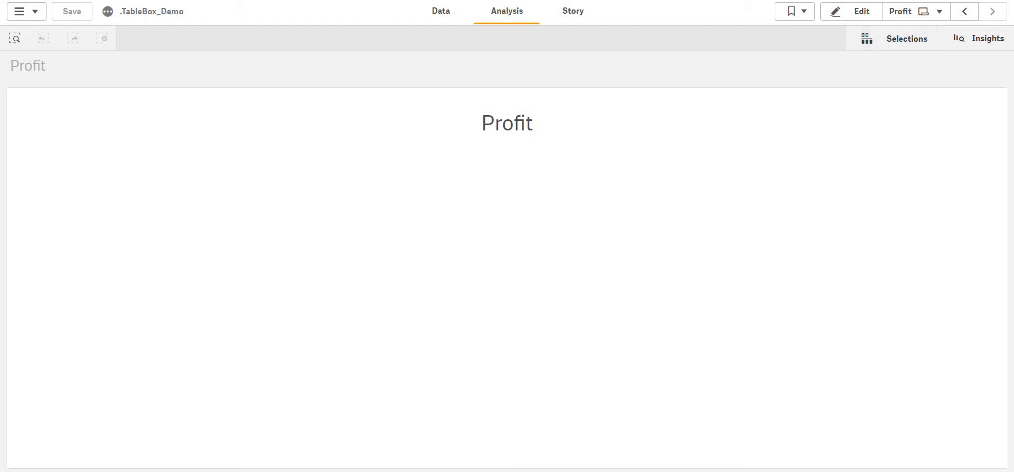
pyautogui.click(968, 16)
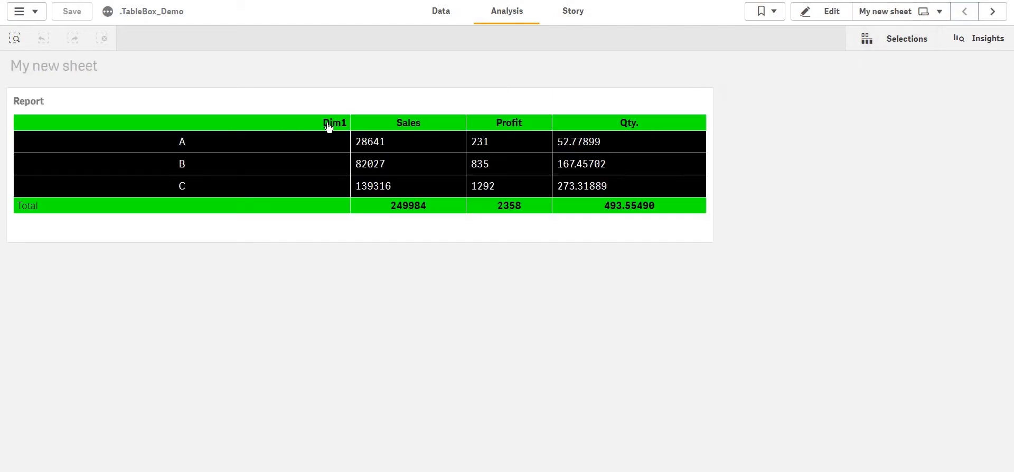
pyautogui.click(417, 120)
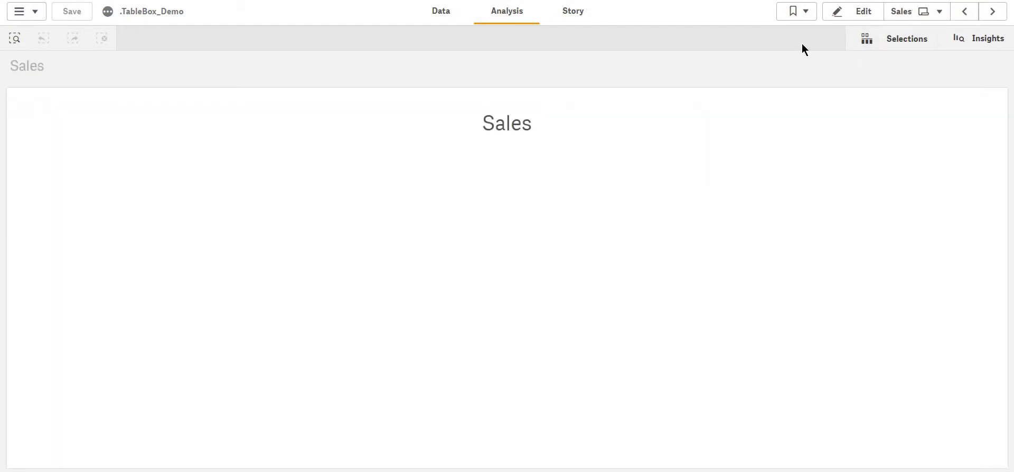
pyautogui.click(967, 13)
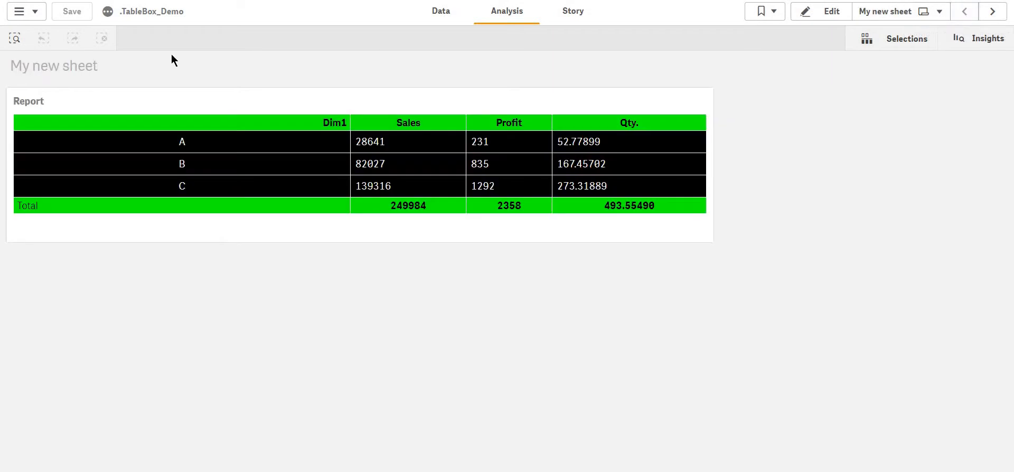
pyautogui.click(66, 11)
# Turn on Sheet Navigation (By Cell) for the Sales measure of the Report table.
pyautogui.click(822, 12)
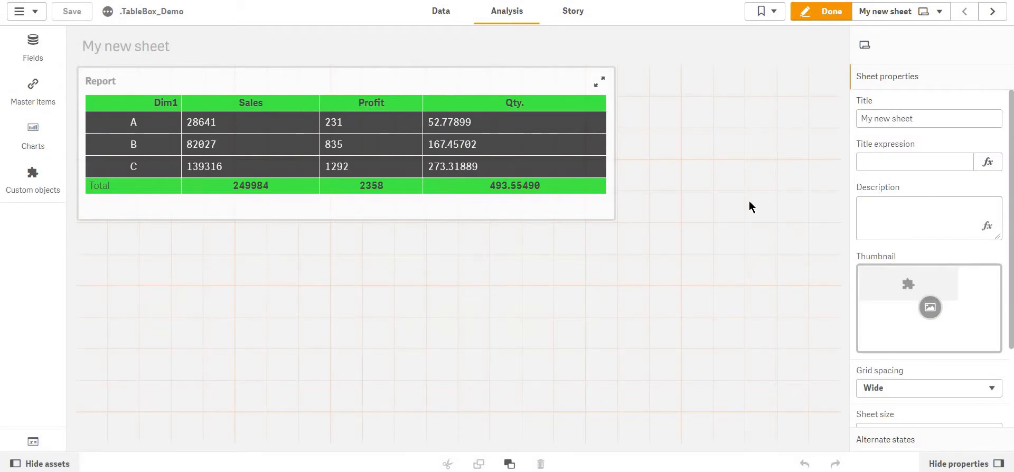
pyautogui.click(600, 198)
pyautogui.click(920, 180)
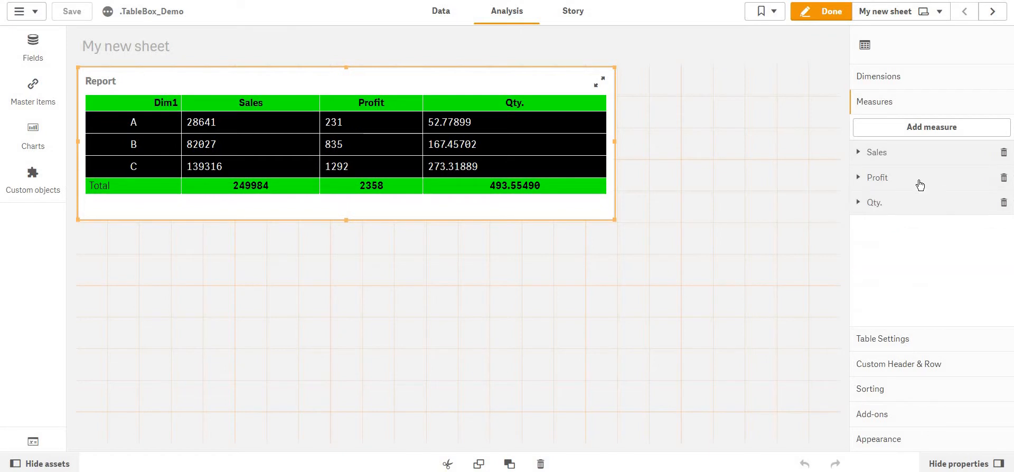
pyautogui.click(917, 166)
pyautogui.scroll(-6, 931, 242)
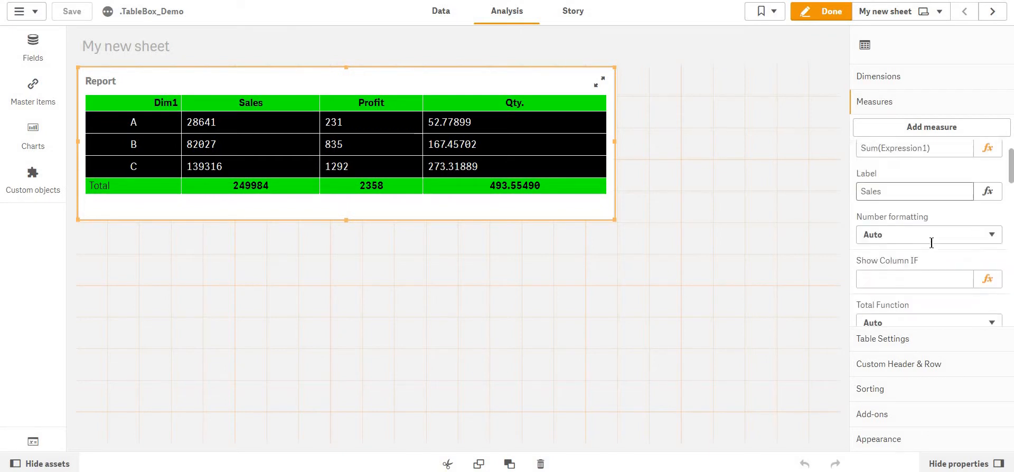
pyautogui.scroll(-6, 931, 243)
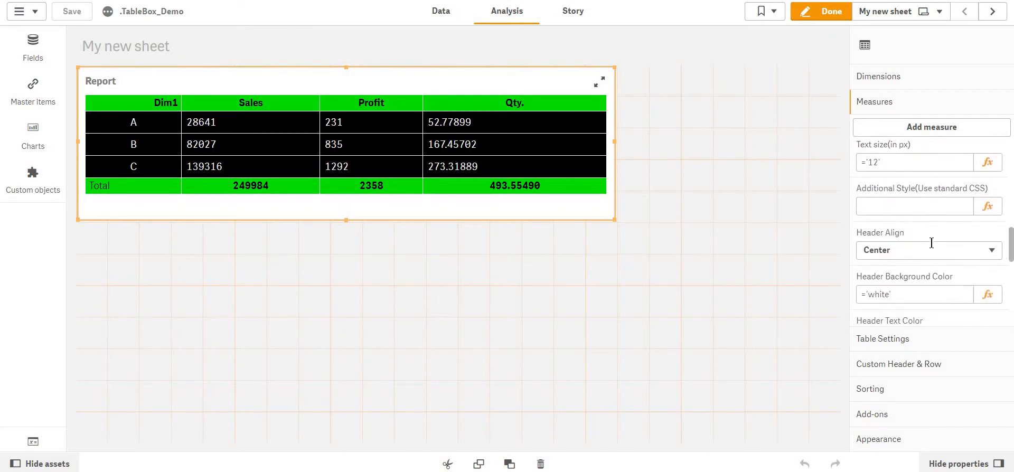
pyautogui.scroll(-5, 931, 242)
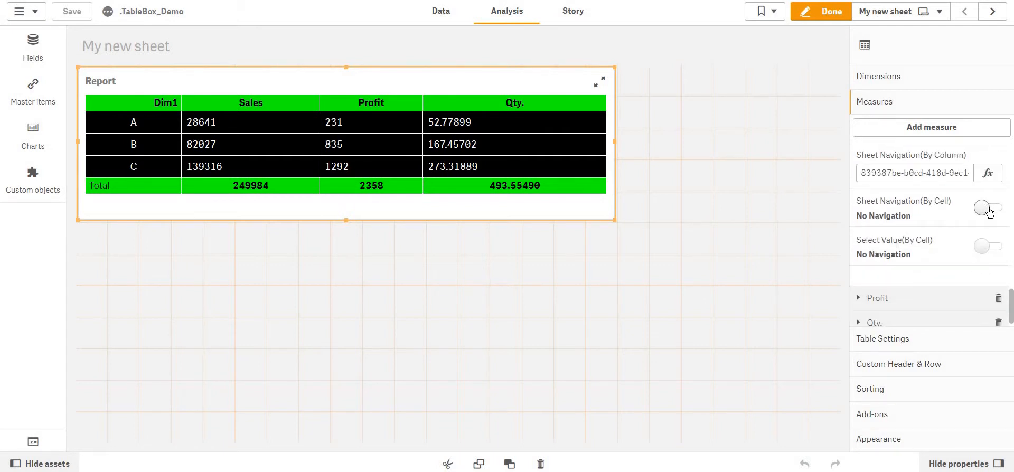
pyautogui.click(987, 209)
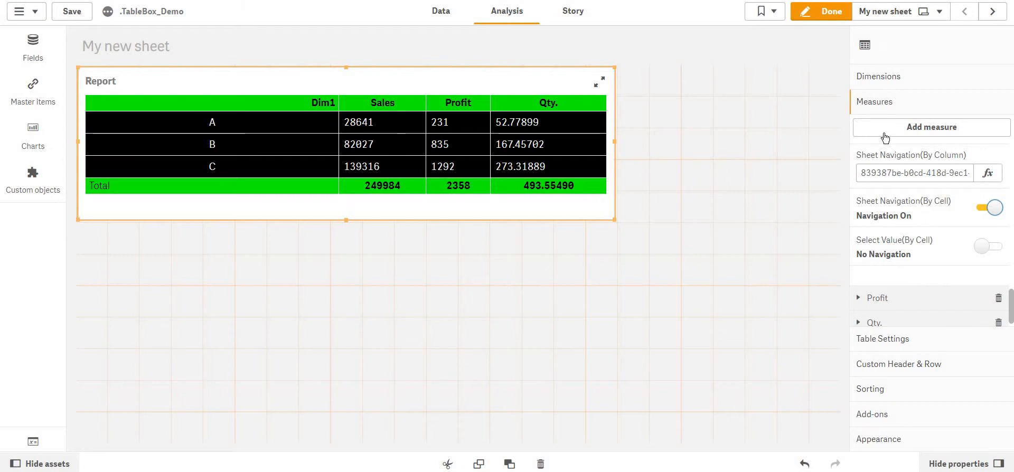
# Leave edit mode, save the app, and try the first Sales cell's navigation link.
pyautogui.click(824, 11)
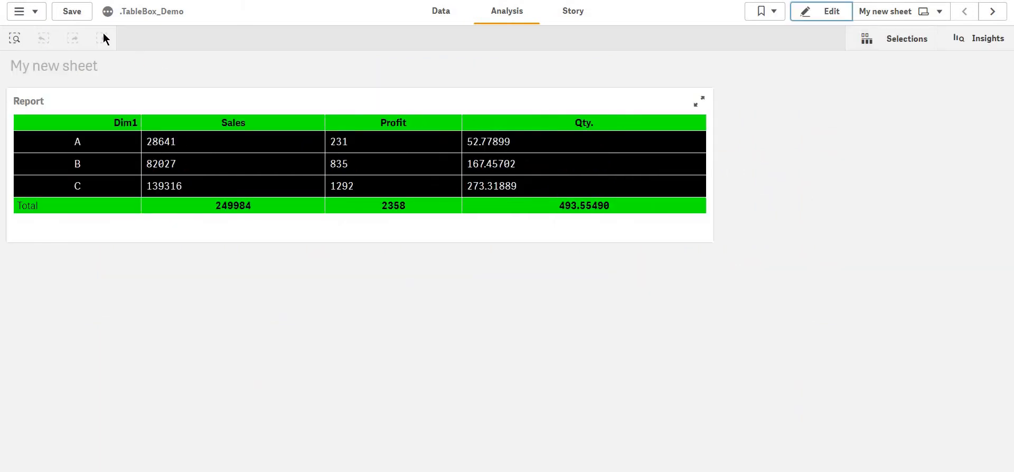
pyautogui.click(78, 16)
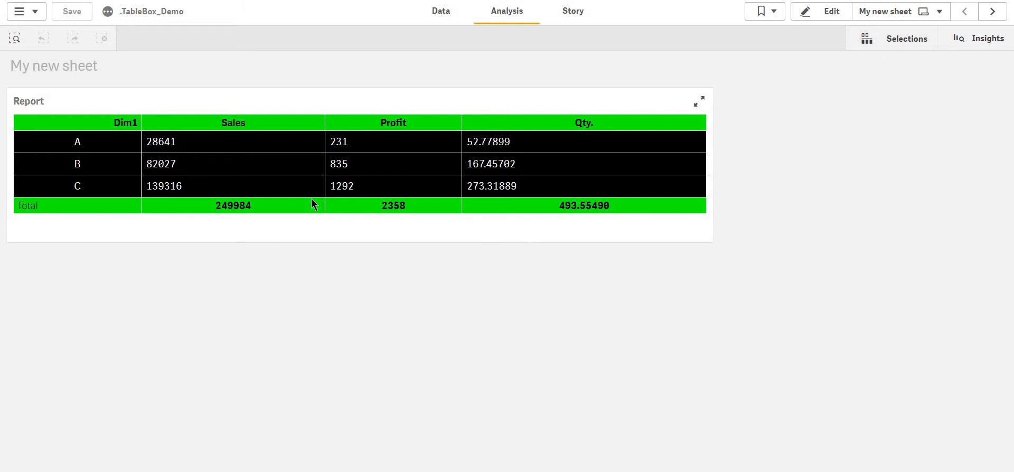
pyautogui.click(164, 143)
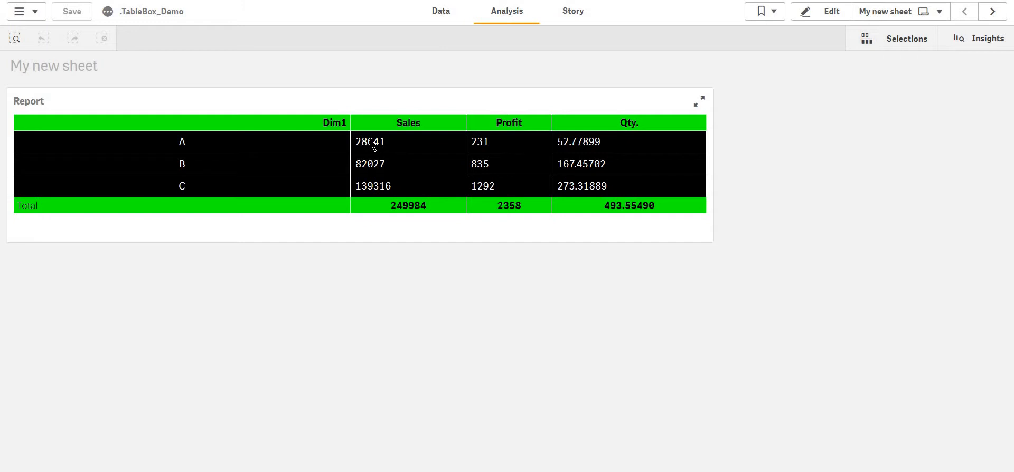
# Enter edit mode and turn on Select Value (By Cell) for the Sales measure of the Report table.
pyautogui.hotkey('ctrl', 'e')
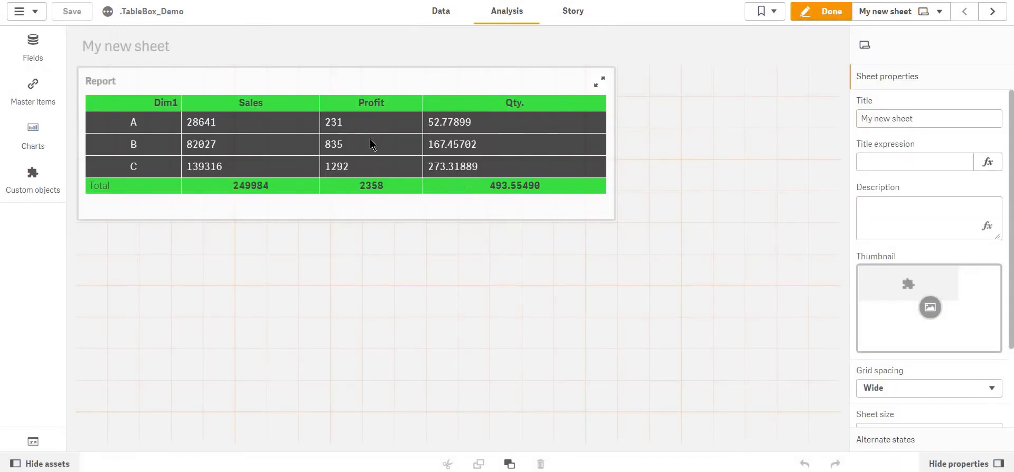
pyautogui.click(566, 199)
pyautogui.scroll(-5, 961, 236)
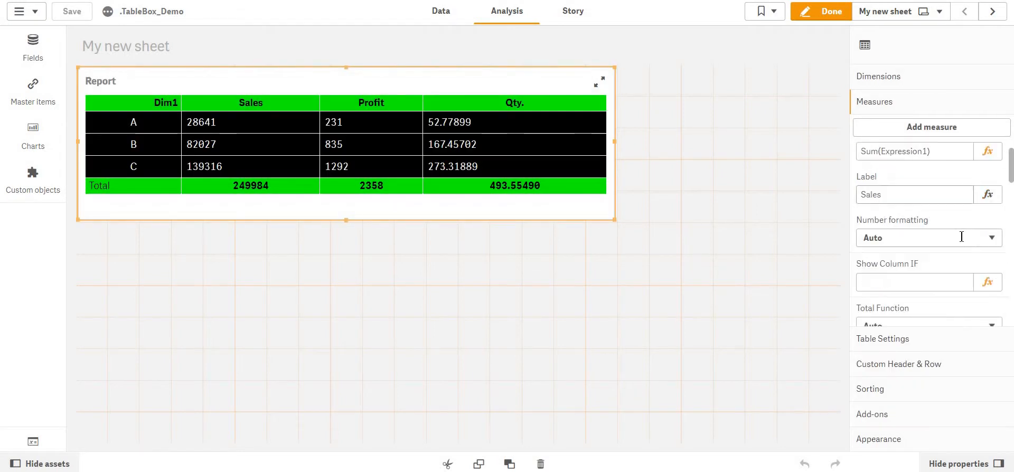
pyautogui.scroll(-6, 961, 236)
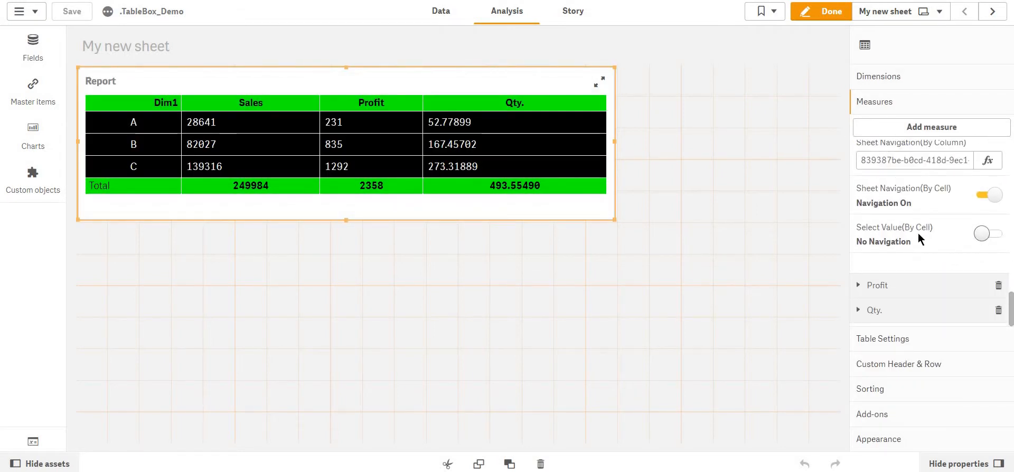
pyautogui.click(985, 235)
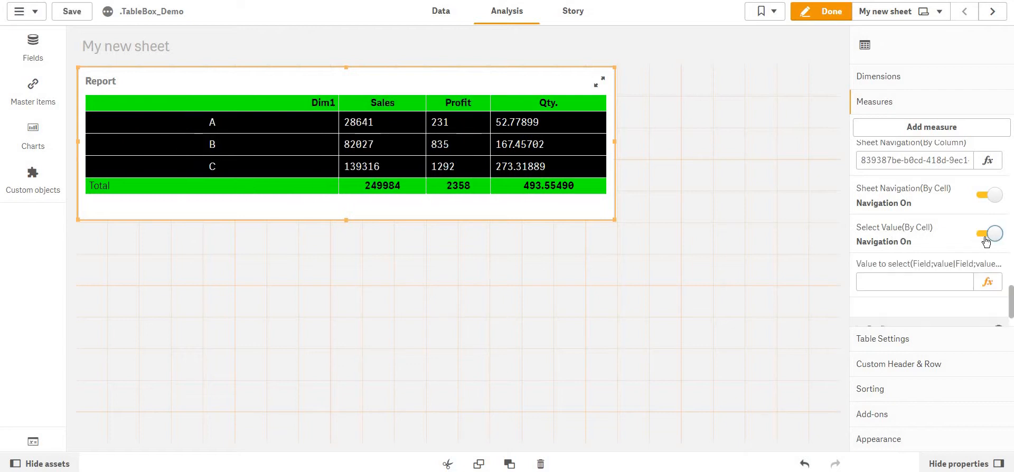
# Set the Sales measure's value-to-select expression to ='Dim1;'&Dim1 and apply it.
pyautogui.scroll(-1, 982, 240)
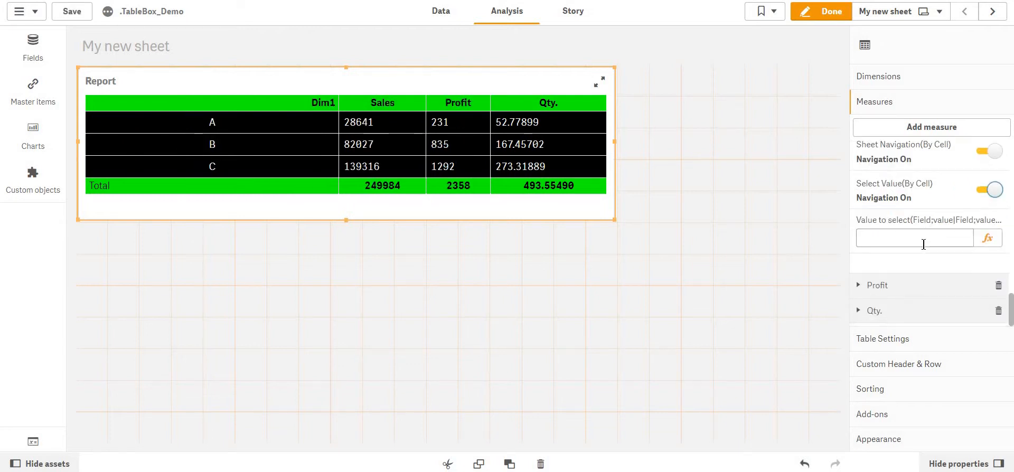
pyautogui.click(987, 238)
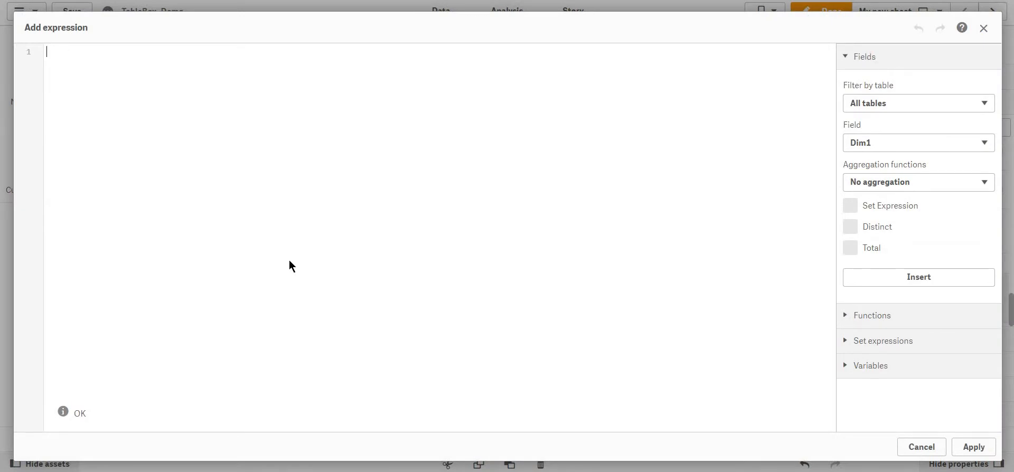
pyautogui.write("=''")
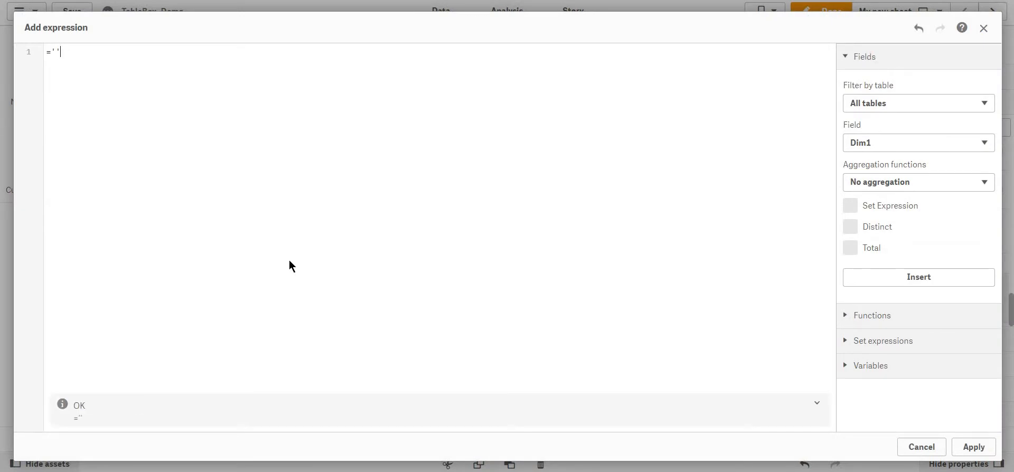
pyautogui.write('FIeldName')
pyautogui.hotkey('shift', 'Left')
pyautogui.write('ieldName;Valueto')
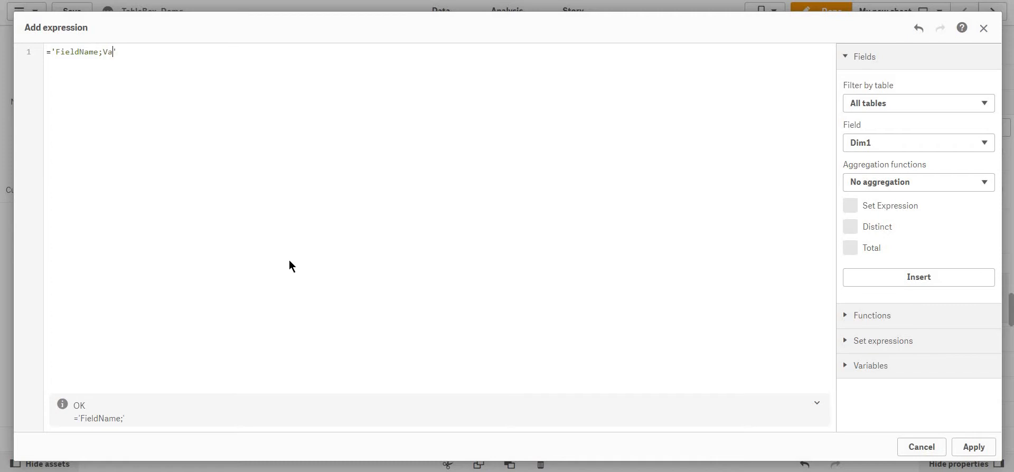
pyautogui.write('Select')
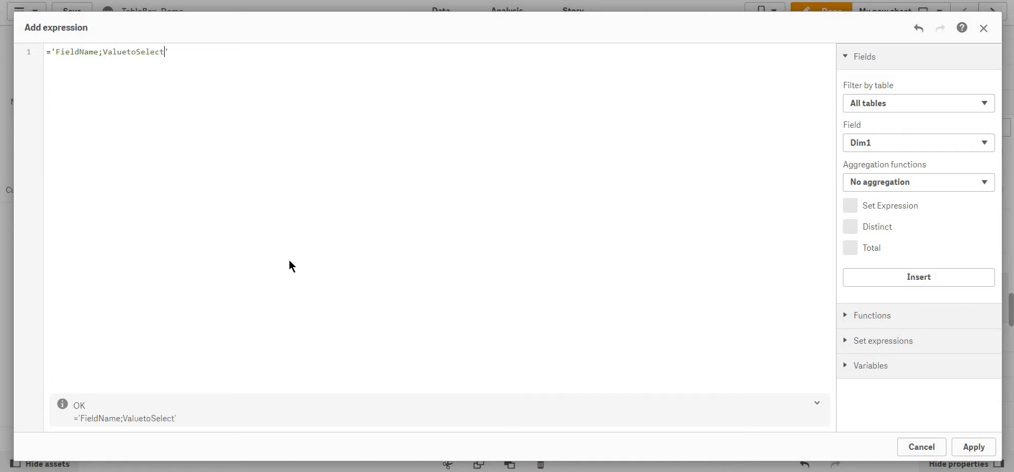
pyautogui.hotkey('shift', 'Left')
pyautogui.hotkey('shift', 'Left')
pyautogui.hotkey('shift', 'Left')
pyautogui.hotkey('shift', 'Left')
pyautogui.hotkey('shift', 'Left')
pyautogui.hotkey('shift', 'Left')
pyautogui.hotkey('shift', 'Left')
pyautogui.hotkey('shift', 'Left')
pyautogui.hotkey('shift', 'Left')
pyautogui.hotkey('shift', 'Left')
pyautogui.hotkey('shift', 'Left')
pyautogui.hotkey('shift', 'Left')
pyautogui.hotkey('shift', 'Left')
pyautogui.hotkey('shift', 'Left')
pyautogui.hotkey('shift', 'Left')
pyautogui.hotkey('shift', 'Left')
pyautogui.hotkey('shift', 'Left')
pyautogui.hotkey('shift', 'Left')
pyautogui.hotkey('shift', 'Left')
pyautogui.hotkey('shift', 'Left')
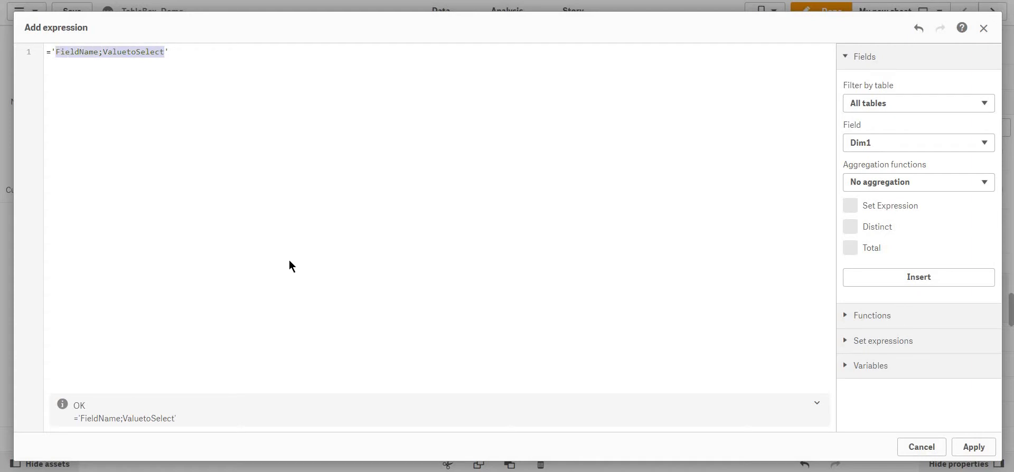
pyautogui.write('Dim1')
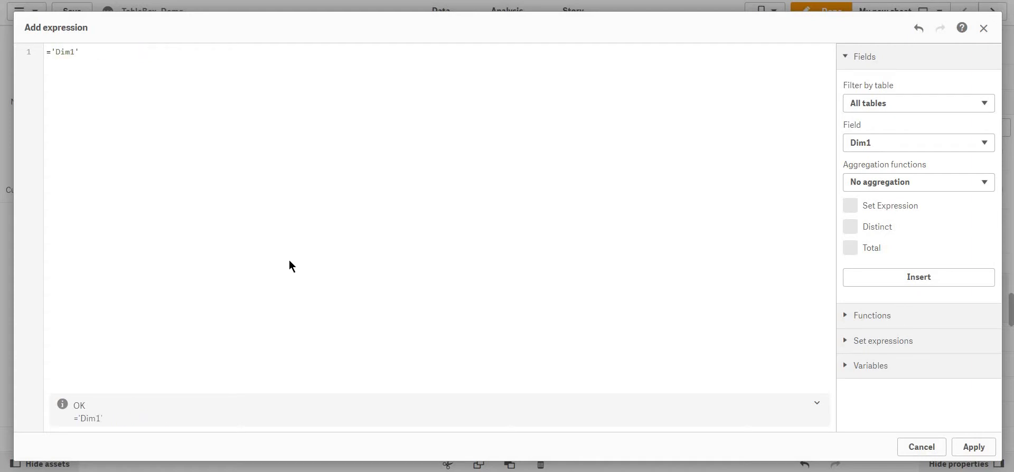
pyautogui.hotkey('shift', 'Left')
pyautogui.hotkey('shift', 'Left')
pyautogui.hotkey('shift', 'Left')
pyautogui.hotkey('shift', 'Left')
pyautogui.press('Right')
pyautogui.write(';')
pyautogui.write('A')
pyautogui.write('Dim1')
pyautogui.doubleClick(97, 53)
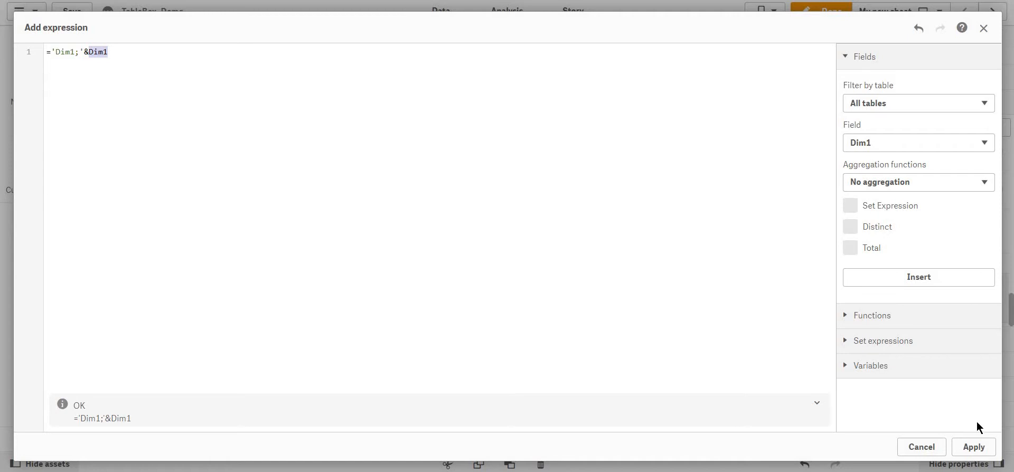
pyautogui.click(982, 448)
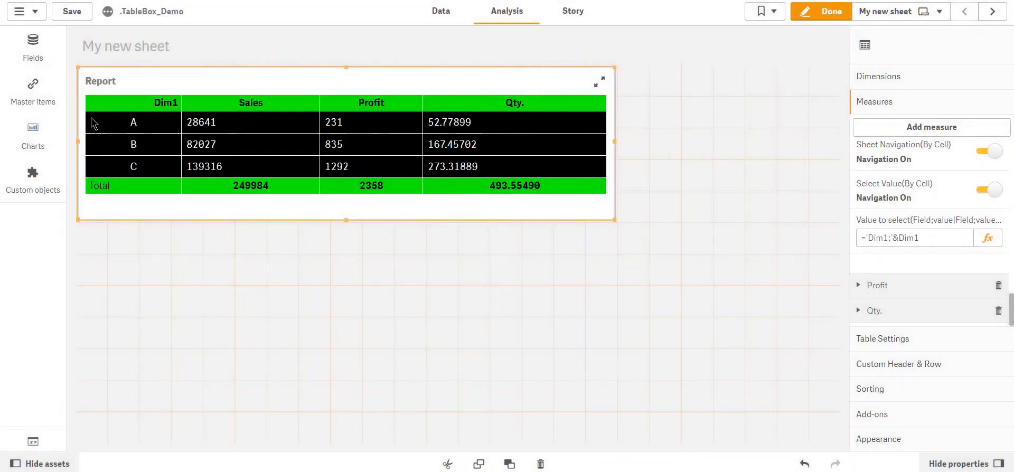
# Save the app, leave edit mode, and test the Sales cell links for rows A and C, clearing selections and returning each time.
pyautogui.click(80, 21)
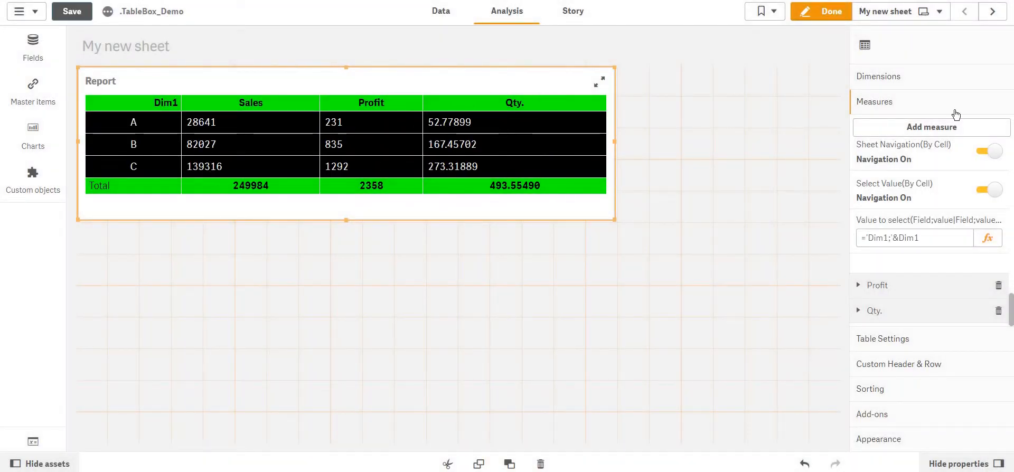
pyautogui.click(813, 11)
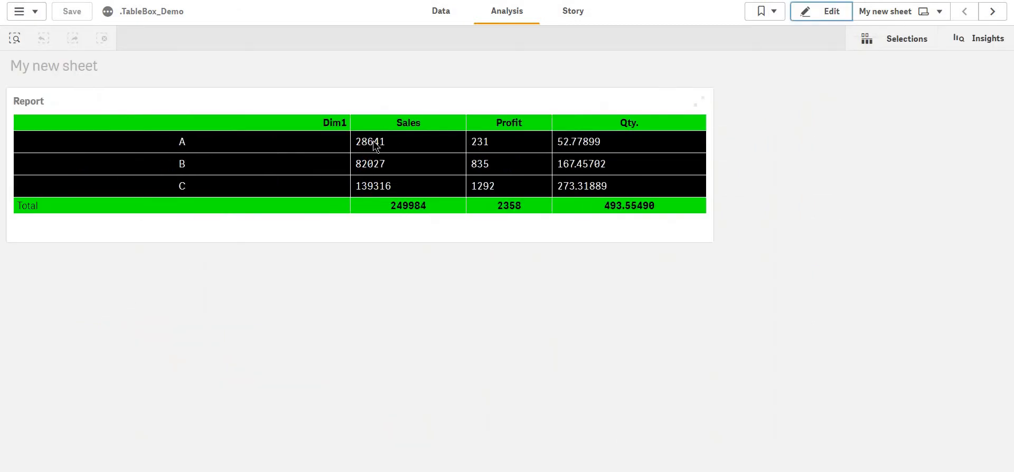
pyautogui.click(374, 144)
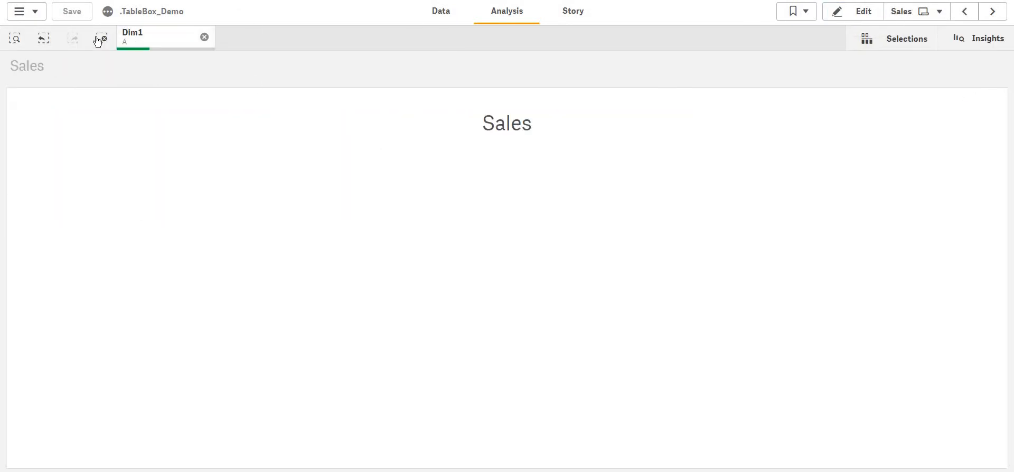
pyautogui.click(964, 11)
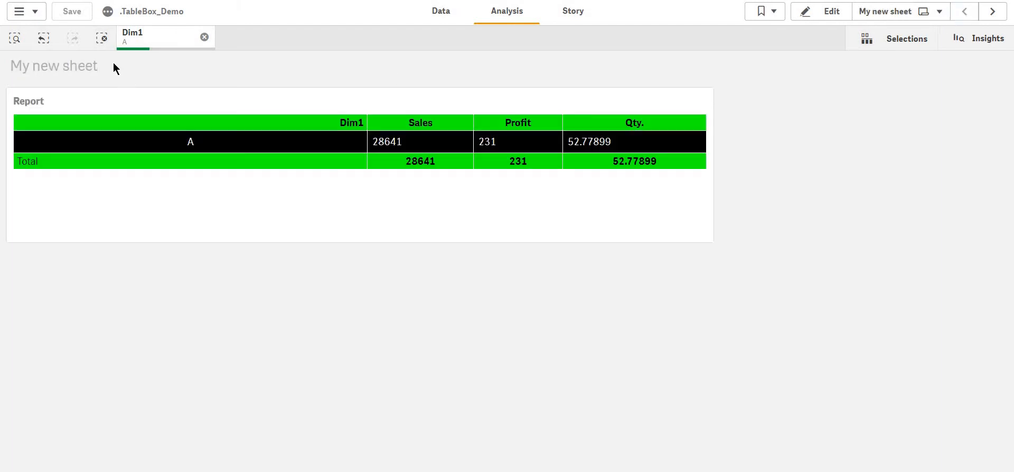
pyautogui.click(102, 38)
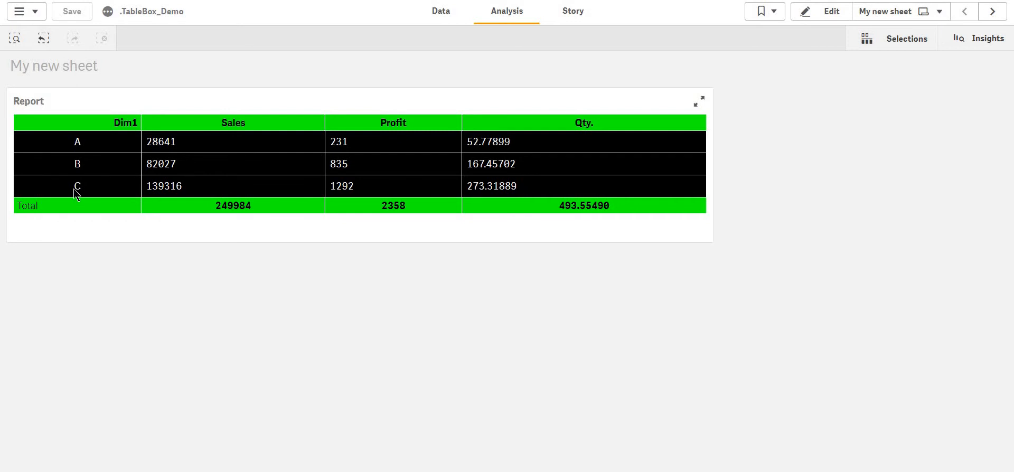
pyautogui.click(178, 186)
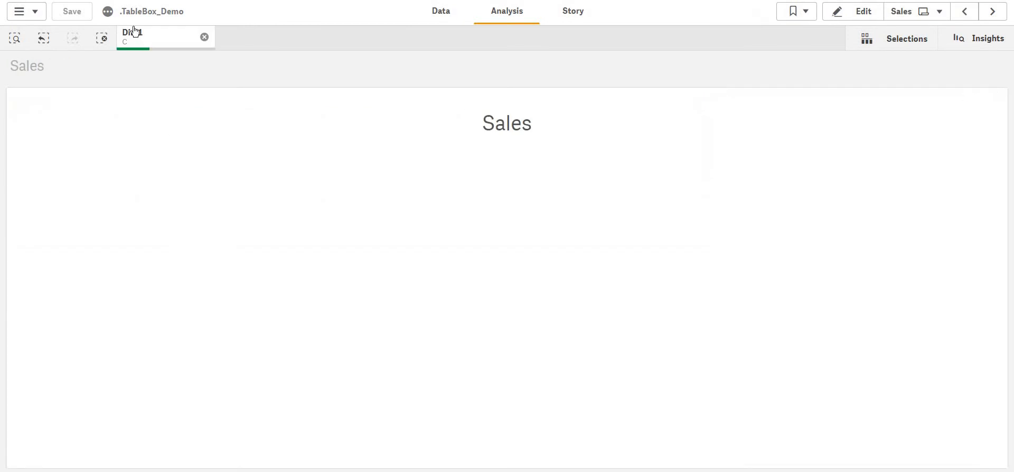
pyautogui.click(102, 40)
pyautogui.click(959, 19)
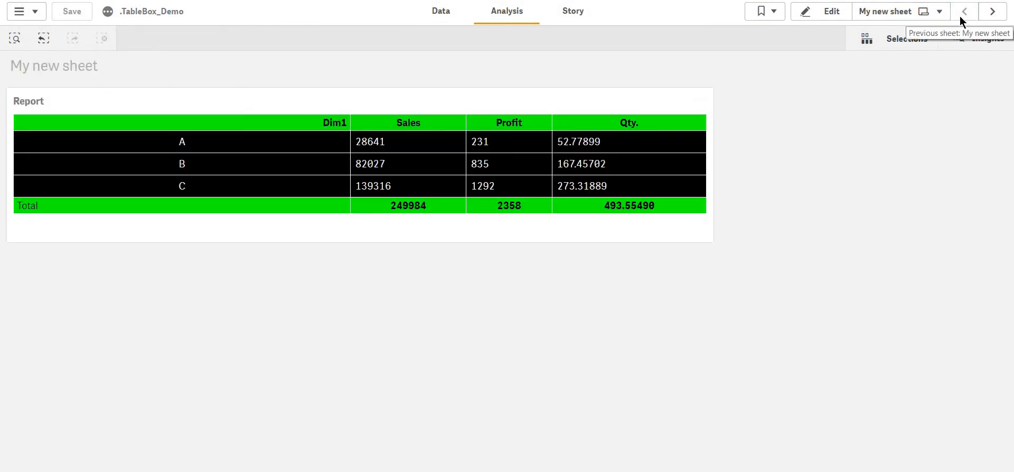
# Enter edit mode and add a Dim2 filter pane beside the Report table.
pyautogui.hotkey('ctrl', 'e')
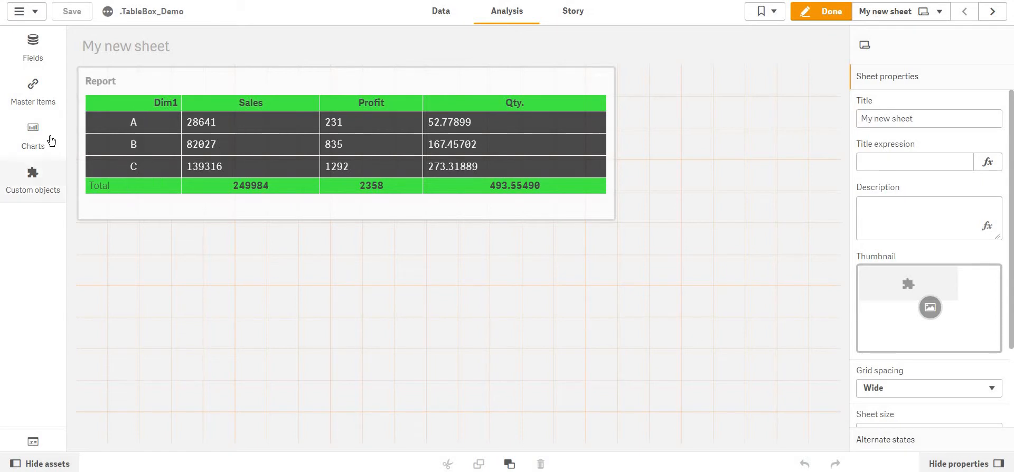
pyautogui.click(33, 47)
pyautogui.moveTo(496, 65); pyautogui.dragTo(749, 123)
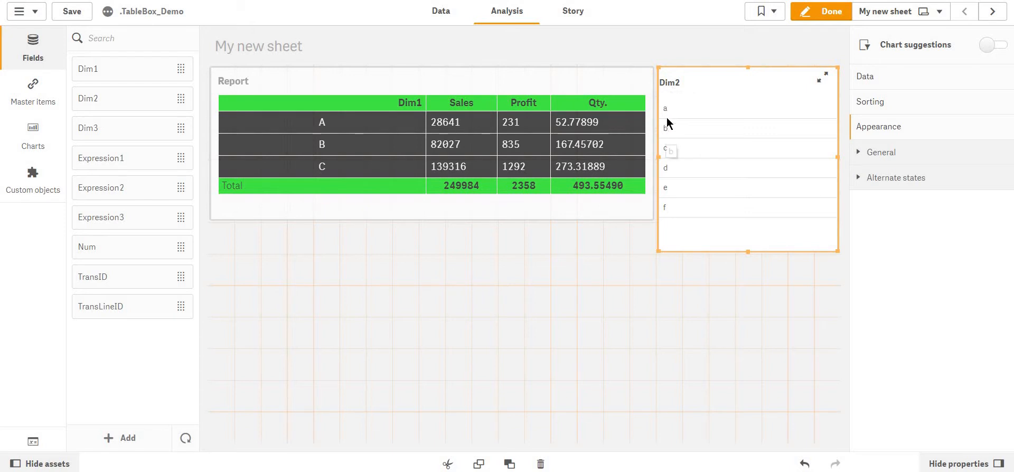
# Extend the Sales measure's value-to-select expression to ='Dim1;'&Dim1&'|Dim2;b' and apply it.
pyautogui.click(426, 208)
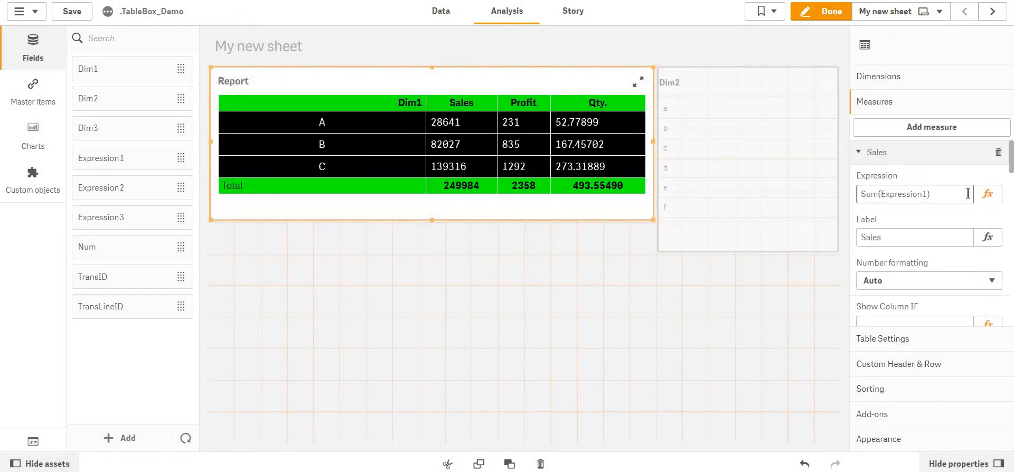
pyautogui.scroll(-10, 968, 193)
pyautogui.scroll(-3, 958, 235)
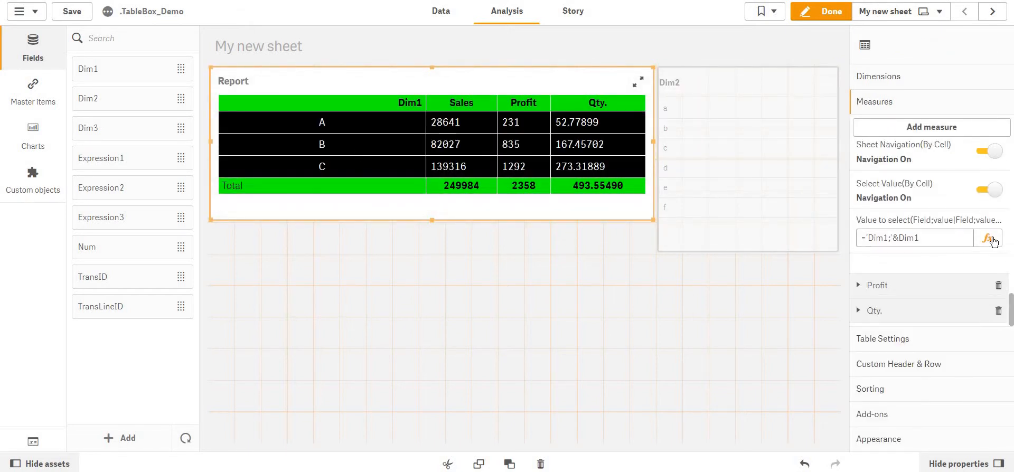
pyautogui.click(988, 236)
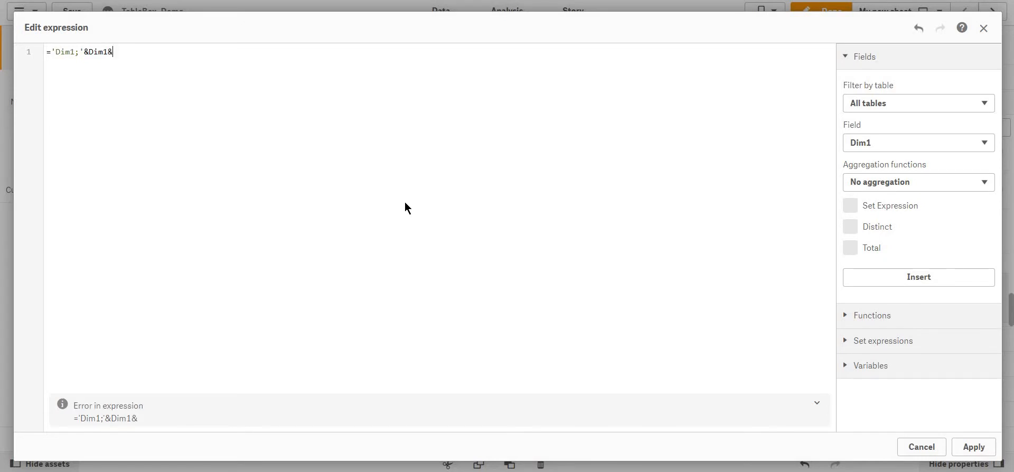
pyautogui.press('Left')
pyautogui.write('|Dim')
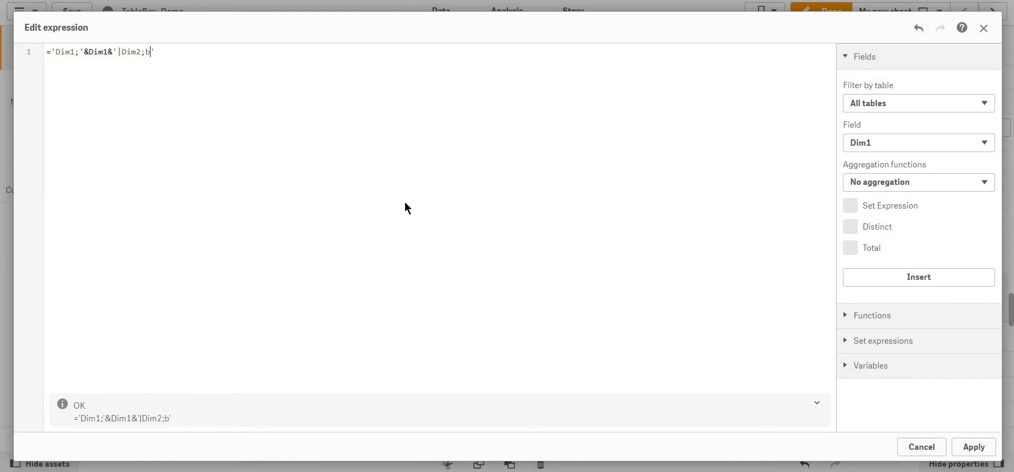
pyautogui.click(989, 454)
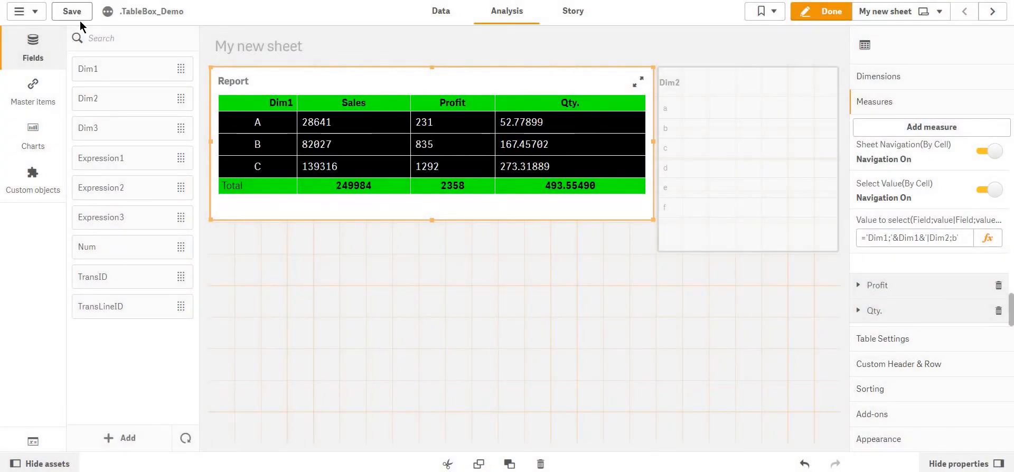
# Leave edit mode, test the first Sales cell's link, inspect the Dim1 and Dim2 selections, and return to My new sheet.
pyautogui.click(827, 14)
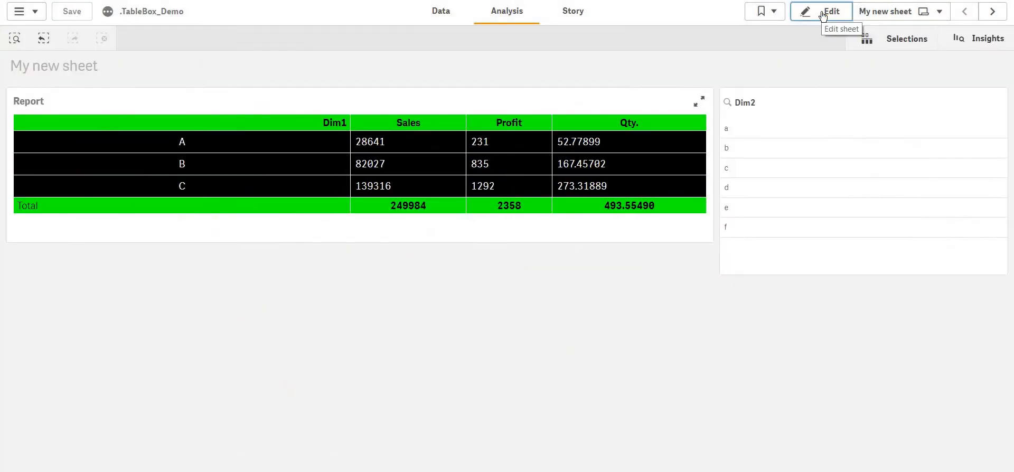
pyautogui.click(380, 142)
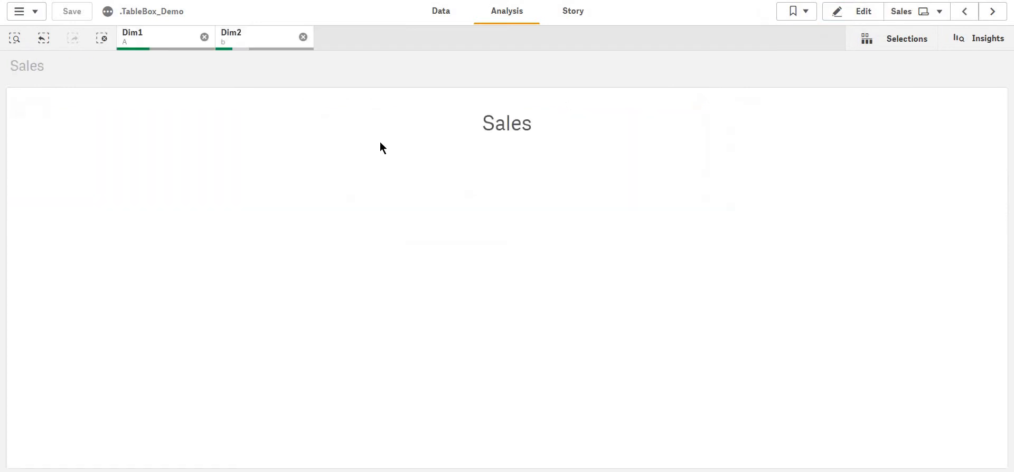
pyautogui.click(253, 40)
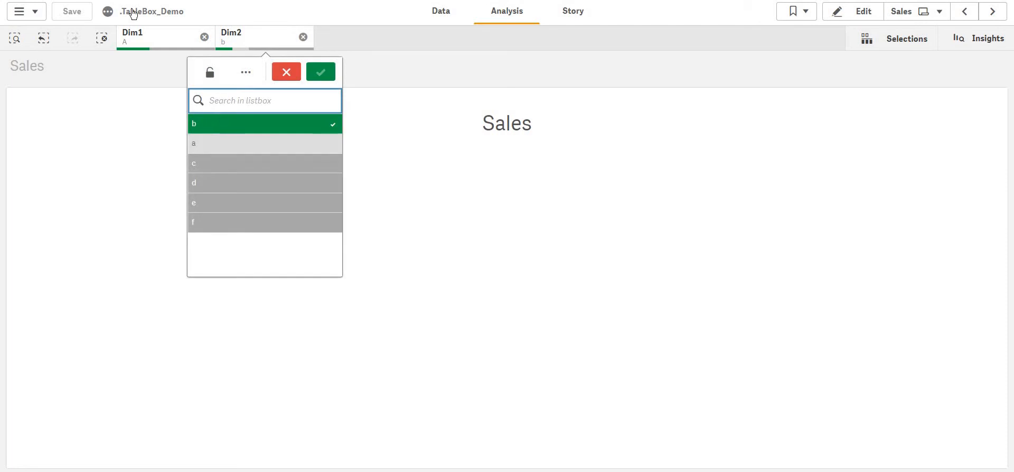
pyautogui.click(138, 42)
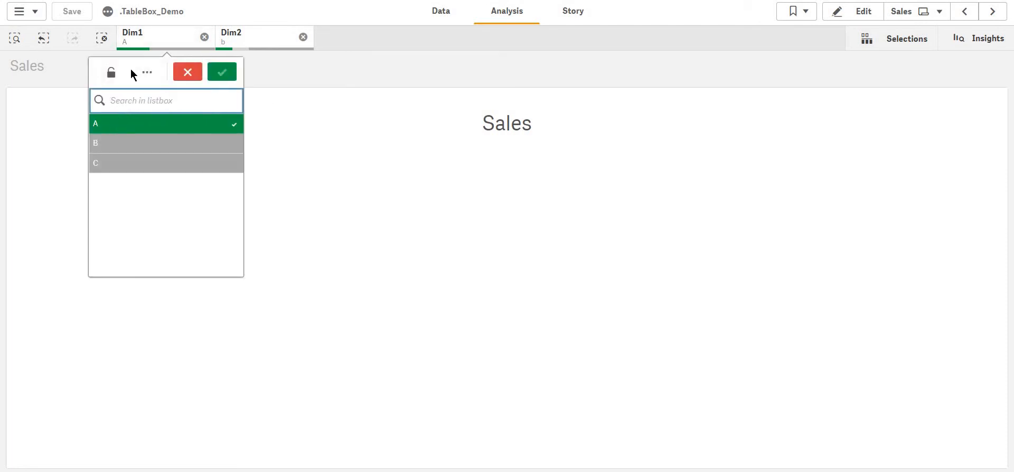
pyautogui.click(962, 13)
# Enter edit mode, select the Report table and review the Sales measure's value-to-select expression.
pyautogui.click(819, 13)
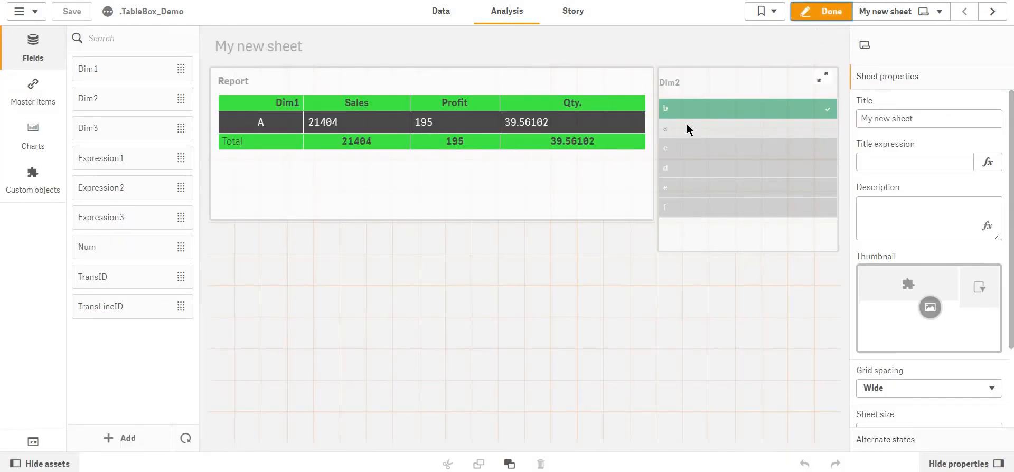
pyautogui.click(611, 209)
pyautogui.scroll(-3, 1009, 215)
pyautogui.scroll(-3, 993, 215)
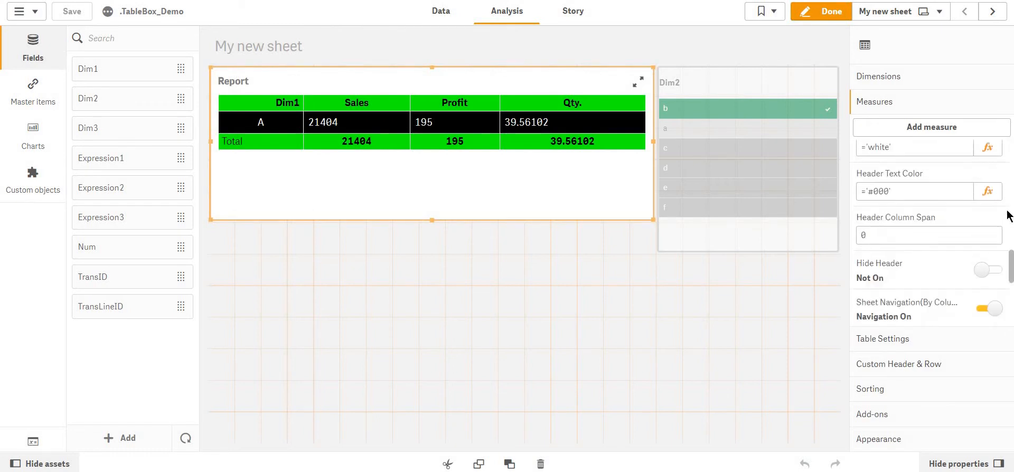
pyautogui.scroll(-3, 969, 280)
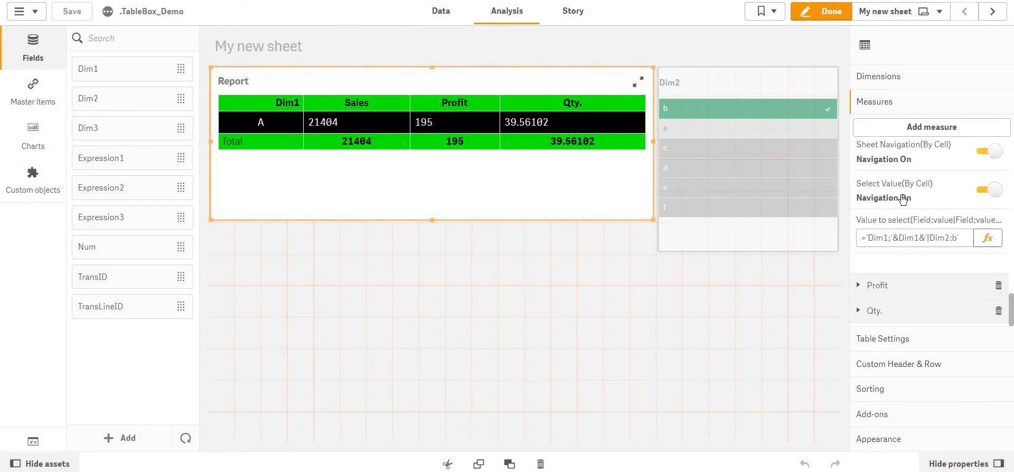
pyautogui.click(987, 240)
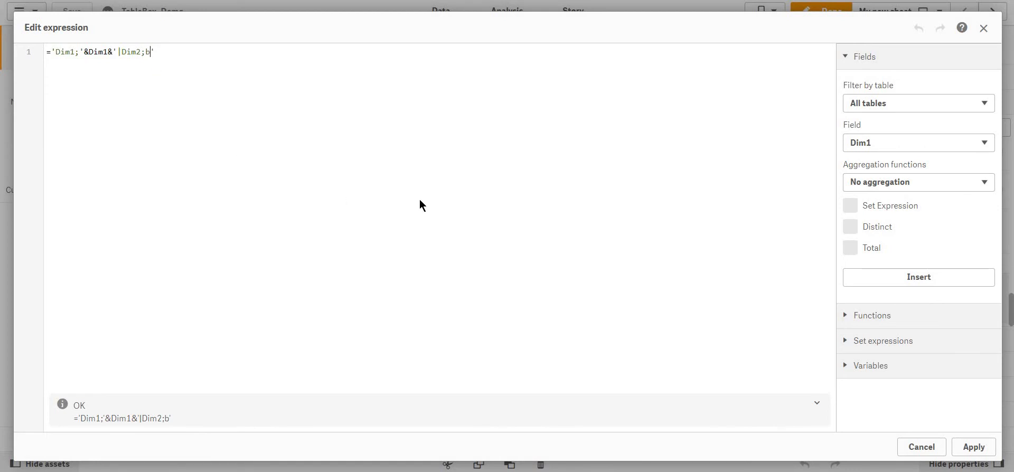
pyautogui.click(983, 446)
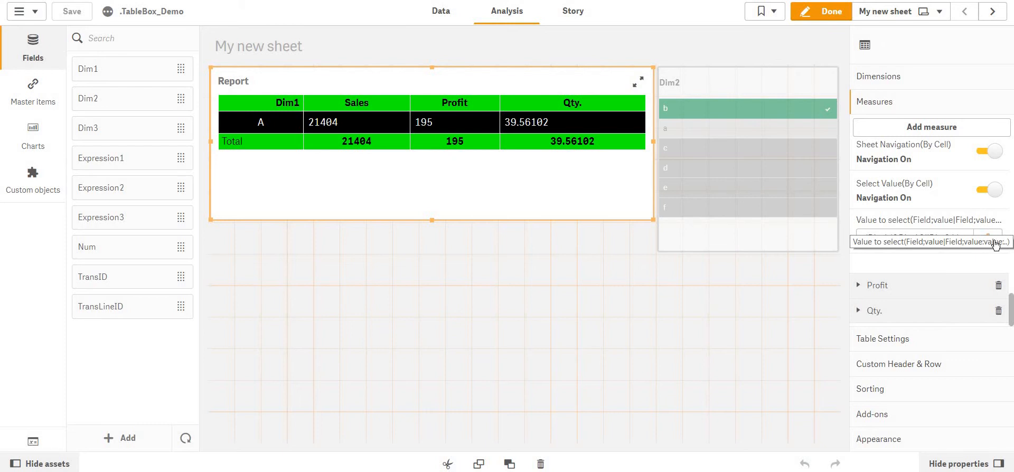
# Set the Sales measure's value-to-select expression to ='Dim1;'&Dim1&'|Dim2;a;b' and apply it.
pyautogui.click(987, 239)
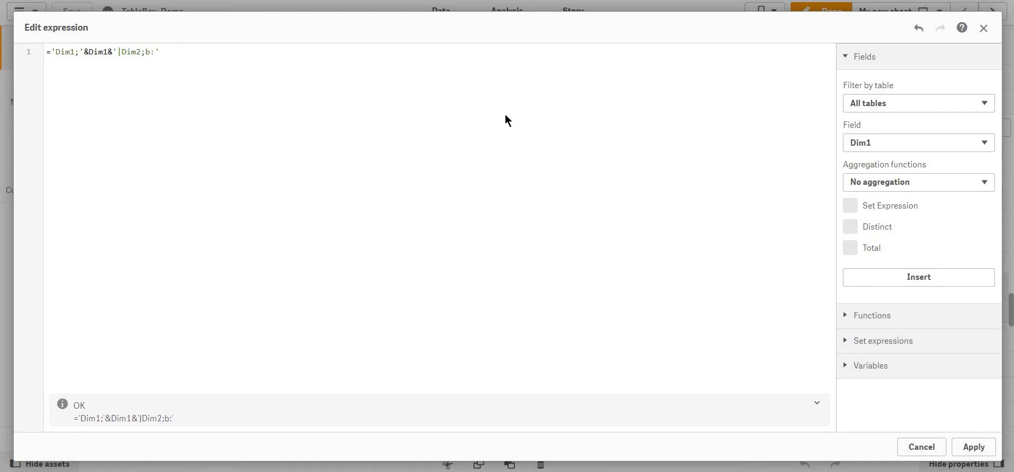
pyautogui.write(':')
pyautogui.write('a')
pyautogui.moveTo(152, 53); pyautogui.dragTo(154, 52)
pyautogui.click(230, 96)
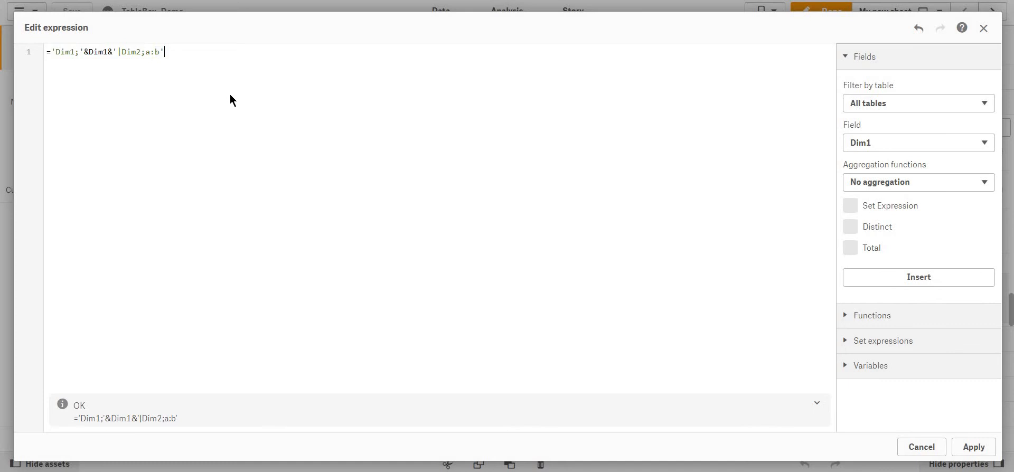
pyautogui.doubleClick(127, 52)
pyautogui.click(961, 453)
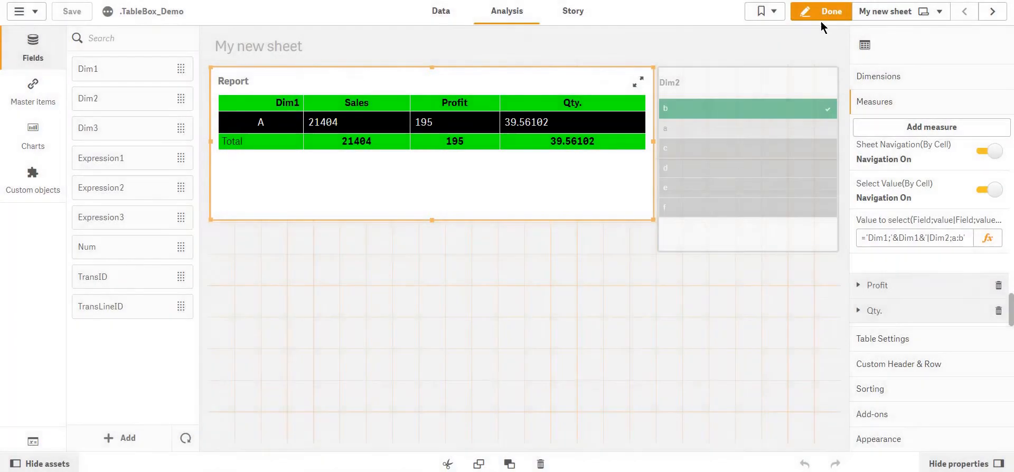
# Leave edit mode, clear selections, test the row B Sales cell link, inspect the Dim2 selections, then clear and return.
pyautogui.click(821, 11)
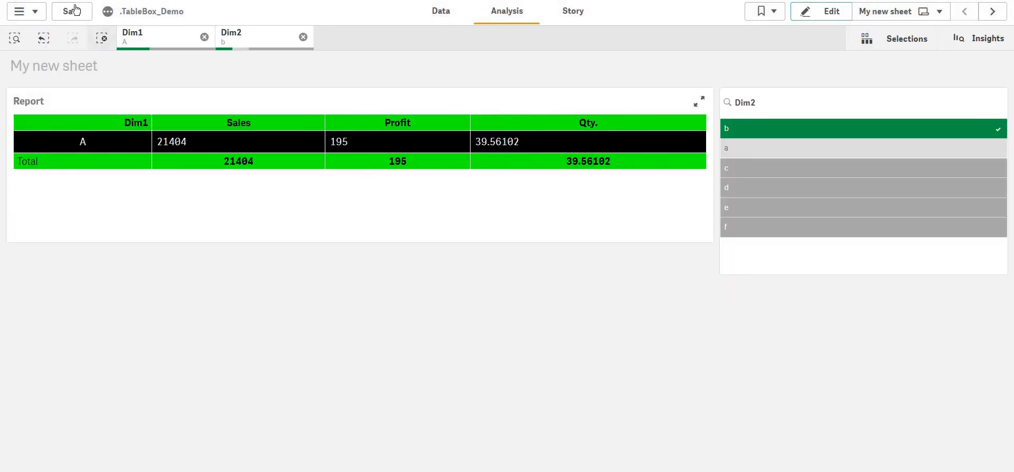
pyautogui.click(101, 38)
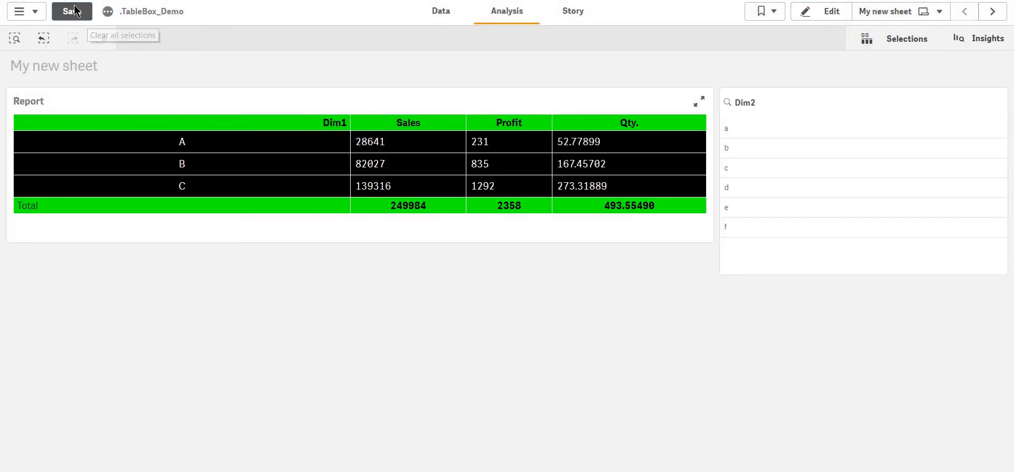
pyautogui.click(378, 168)
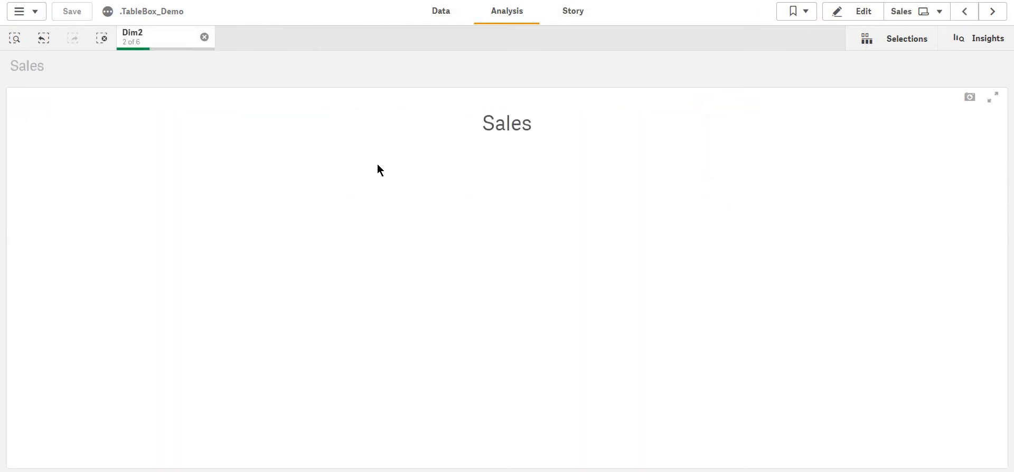
pyautogui.click(134, 40)
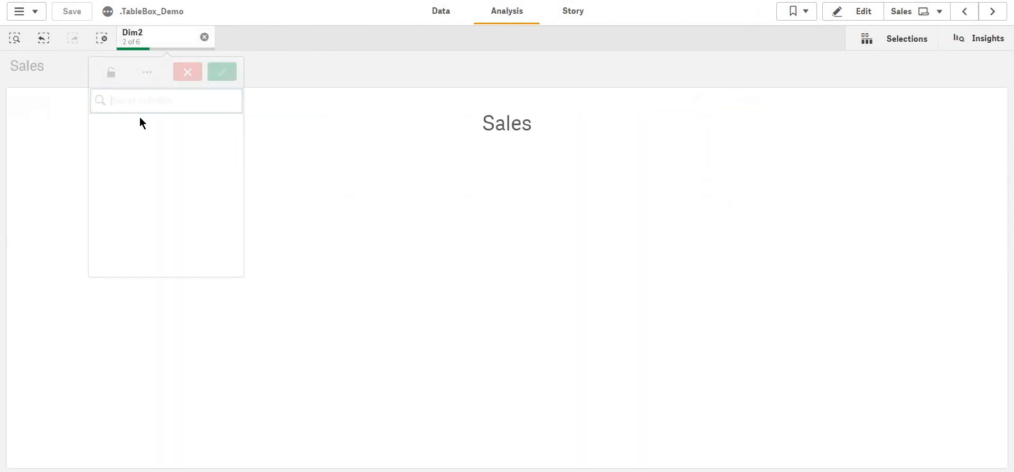
pyautogui.click(103, 38)
pyautogui.click(961, 14)
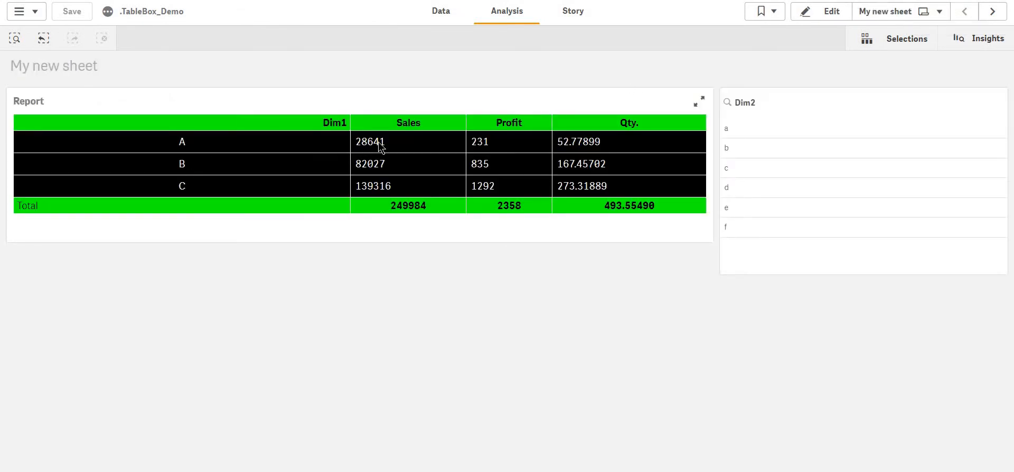
# Test the row A Sales cell link, inspect the Dim2 selections, clear them and return to My new sheet.
pyautogui.click(380, 145)
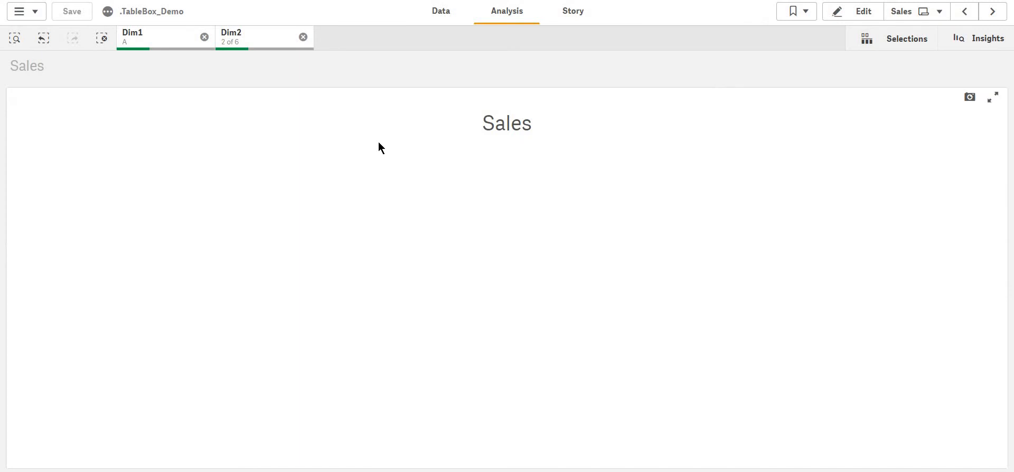
pyautogui.click(256, 45)
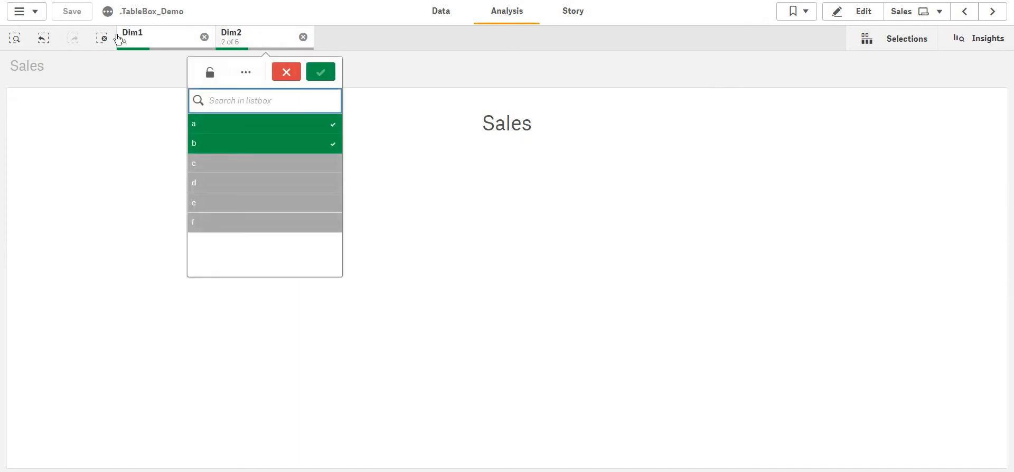
pyautogui.click(101, 42)
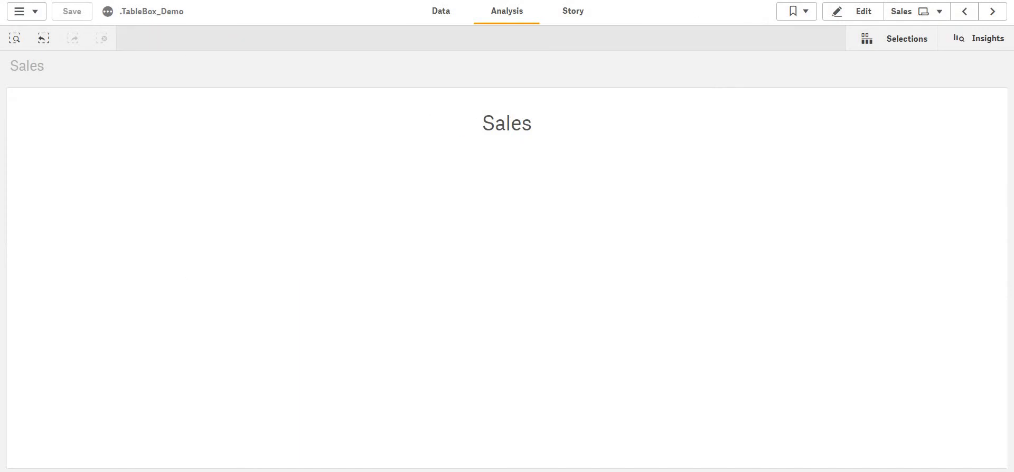
pyautogui.click(966, 11)
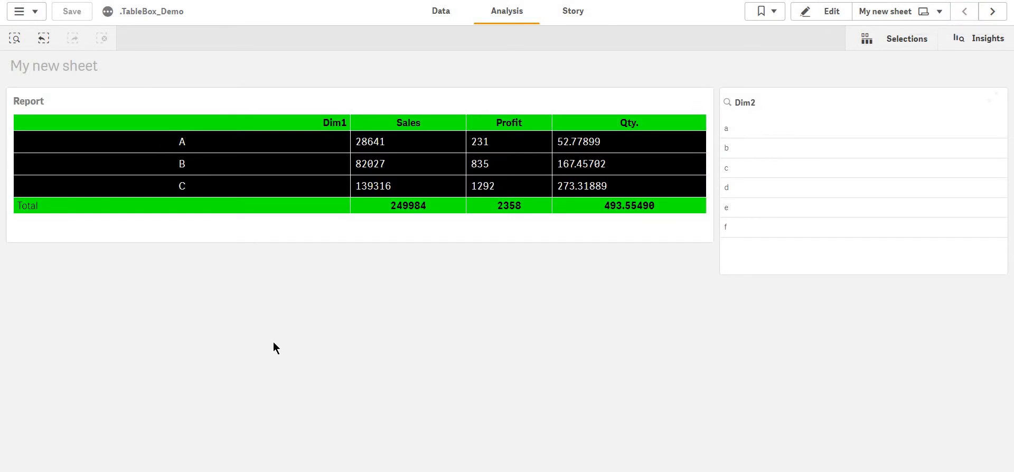
# Enter edit mode and turn on Enable Selections in the Report table's More Settings.
pyautogui.hotkey('ctrl', 'e')
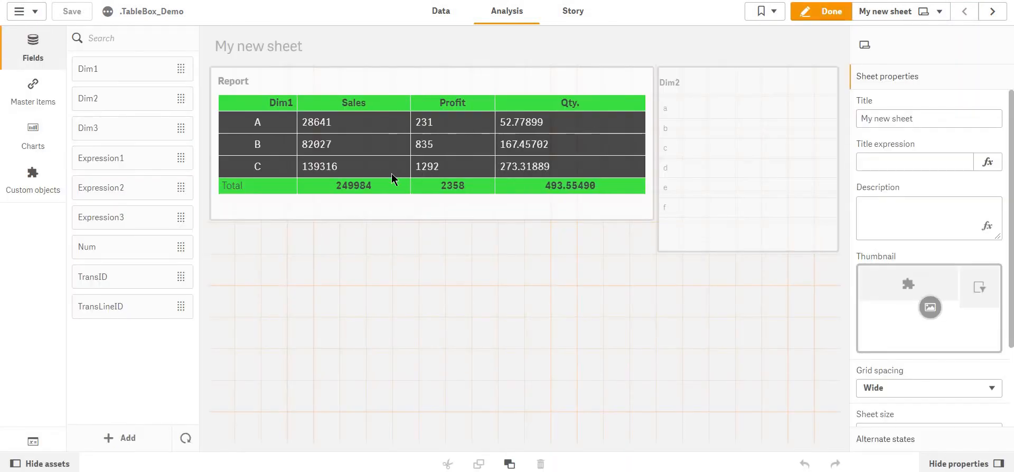
pyautogui.click(344, 213)
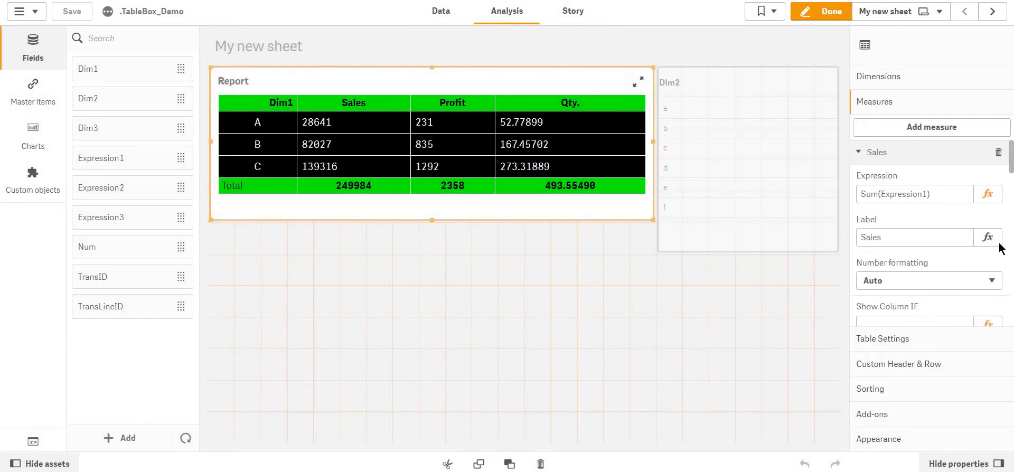
pyautogui.click(886, 349)
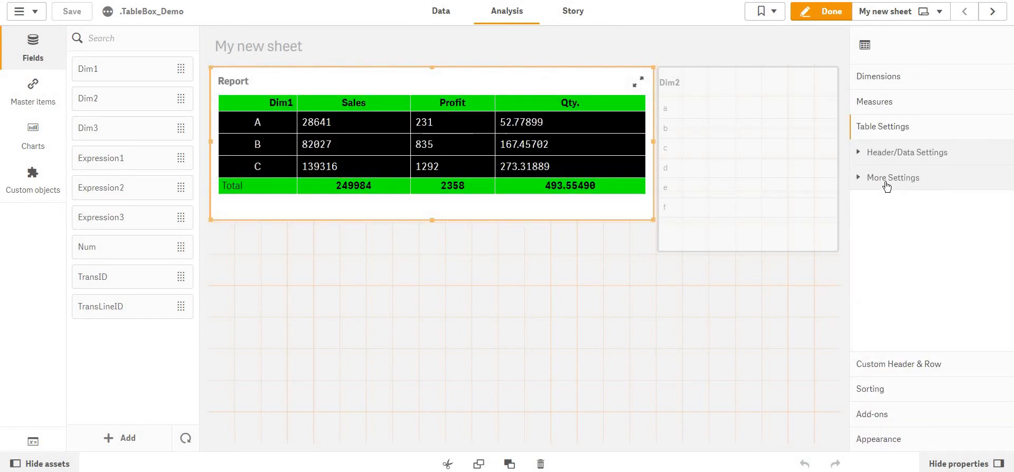
pyautogui.click(887, 182)
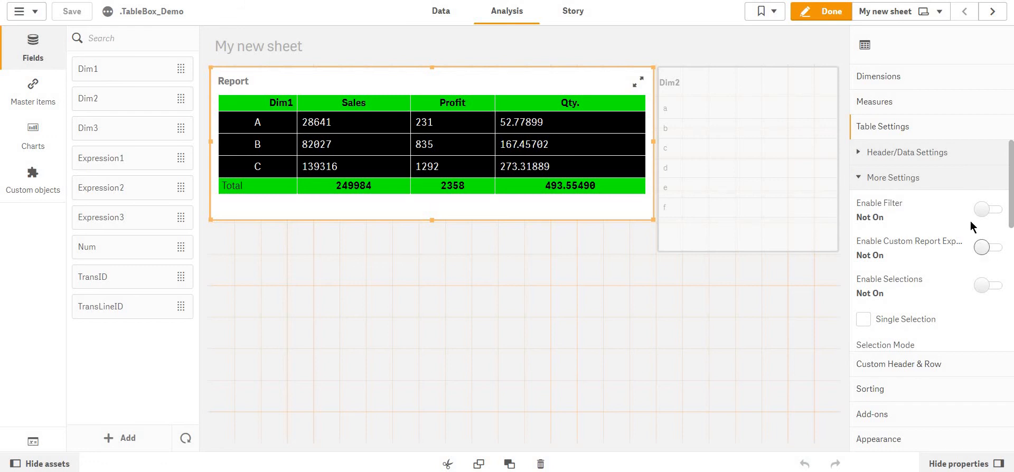
pyautogui.click(987, 211)
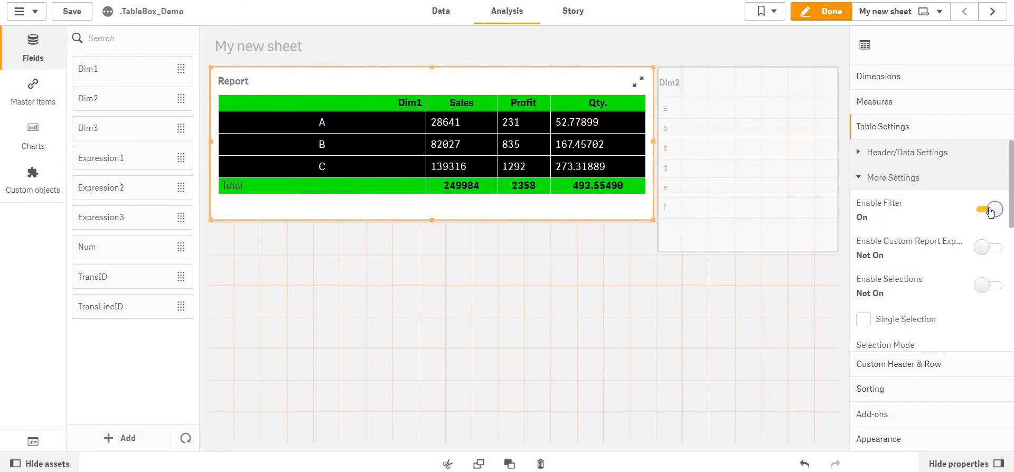
pyautogui.click(991, 211)
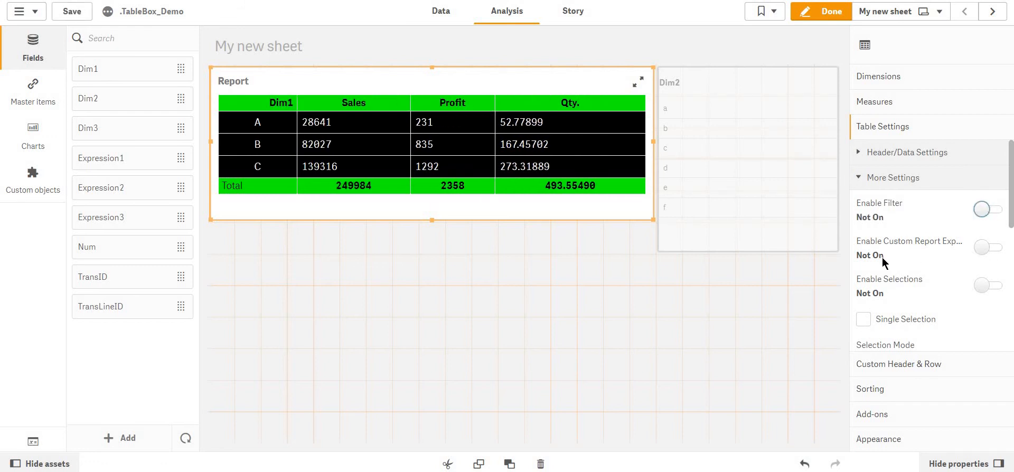
pyautogui.click(983, 287)
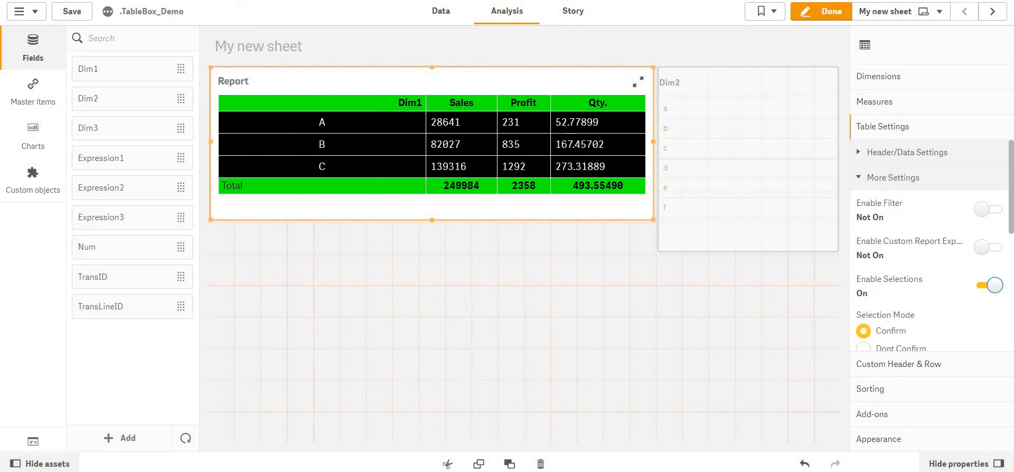
# Leave edit mode, select A in the table's Dim1 column and cancel the selection.
pyautogui.click(838, 17)
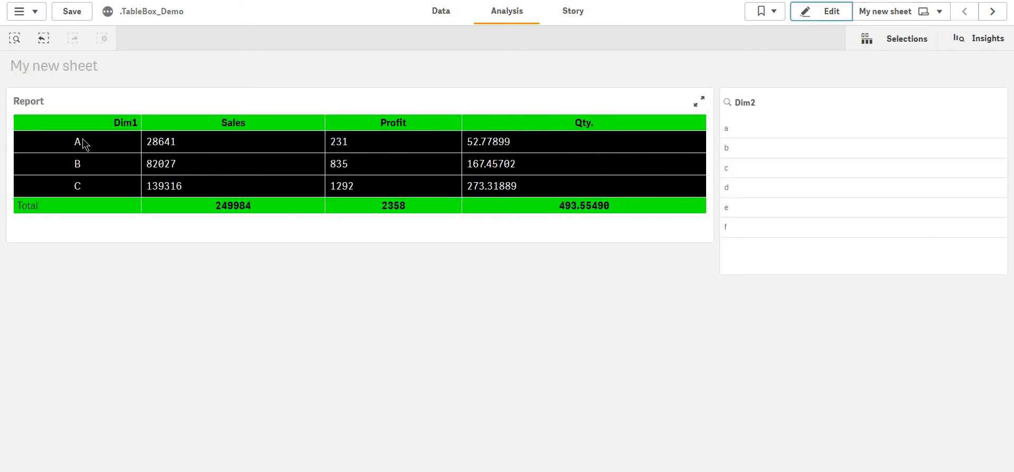
pyautogui.click(80, 140)
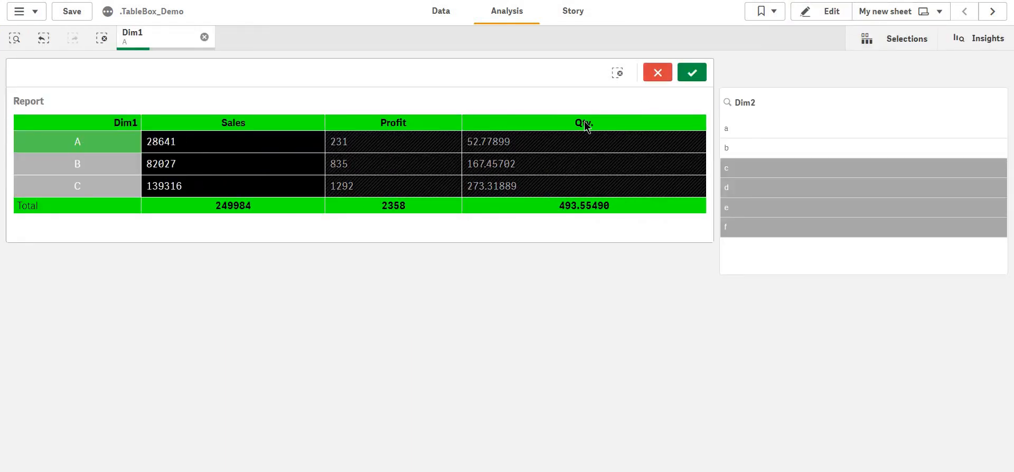
pyautogui.click(658, 74)
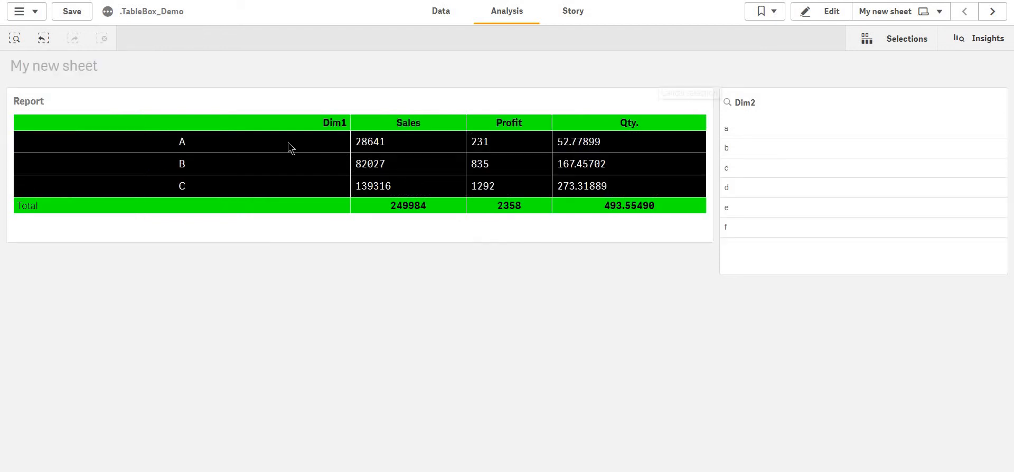
# Test the row B Profit cell link, clear selections, return to My new sheet and try selecting Dim1 B.
pyautogui.click(649, 161)
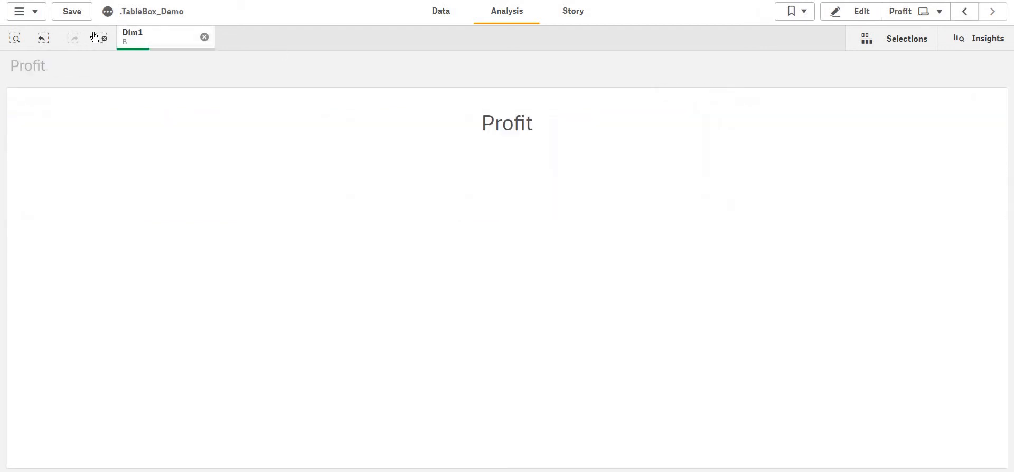
pyautogui.click(102, 38)
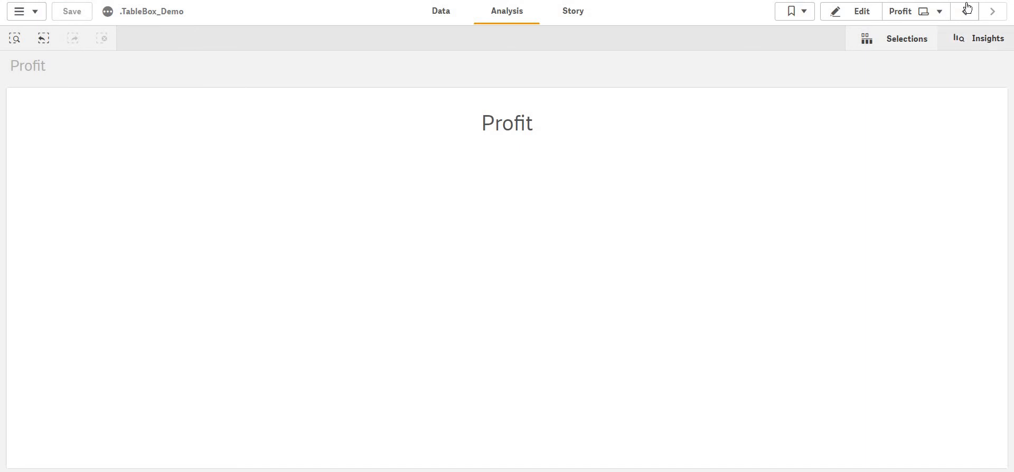
pyautogui.click(964, 11)
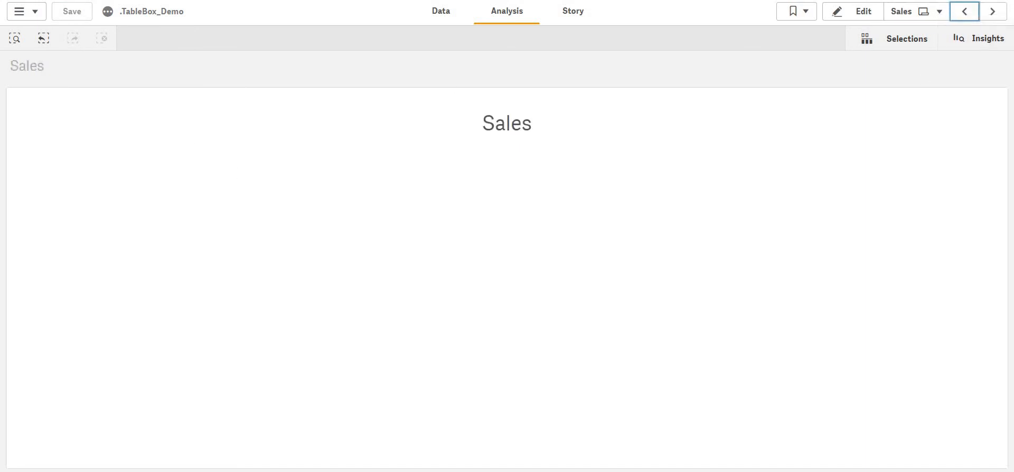
pyautogui.click(964, 11)
pyautogui.click(117, 160)
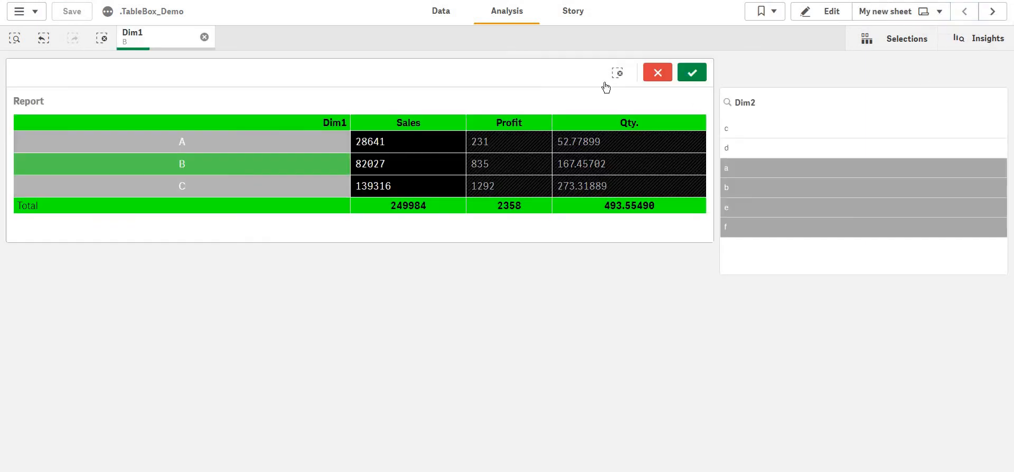
pyautogui.click(665, 74)
# Enter edit mode and set the Report table's selection mode to Dont Confirm.
pyautogui.click(832, 9)
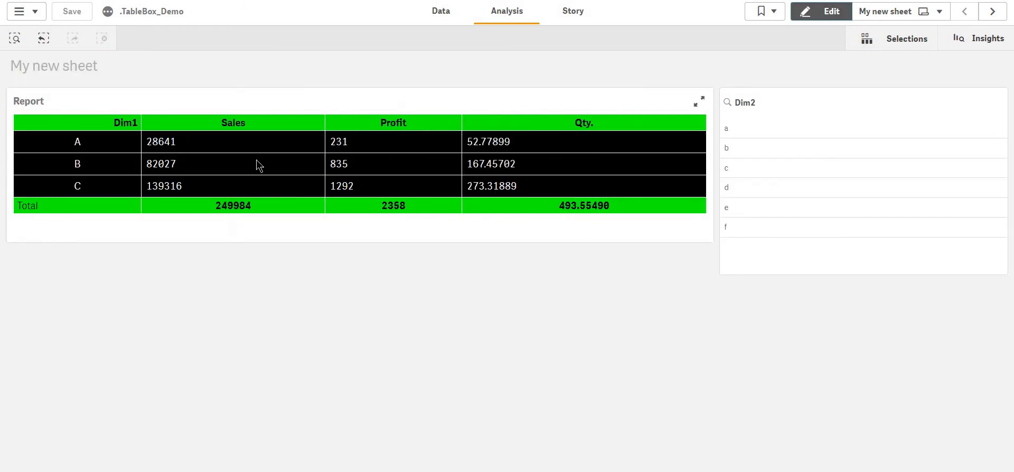
pyautogui.click(458, 187)
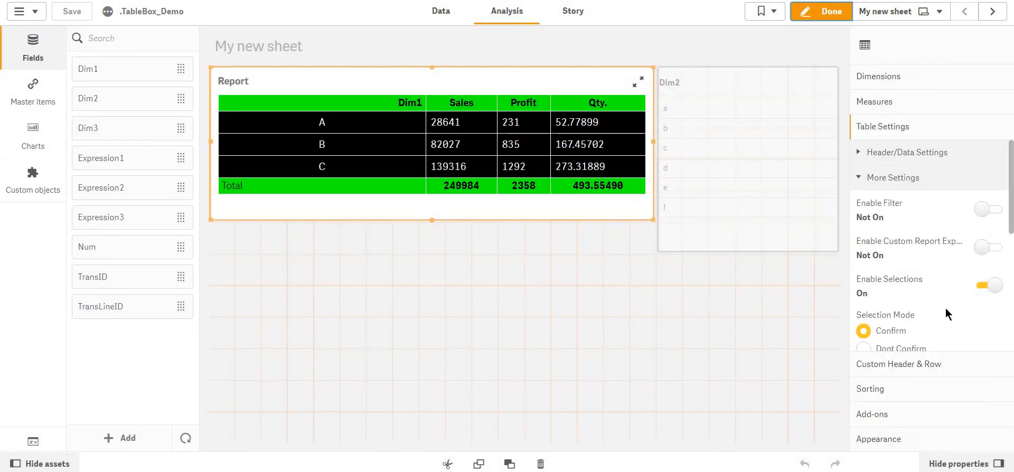
pyautogui.click(887, 348)
pyautogui.scroll(-3, 888, 351)
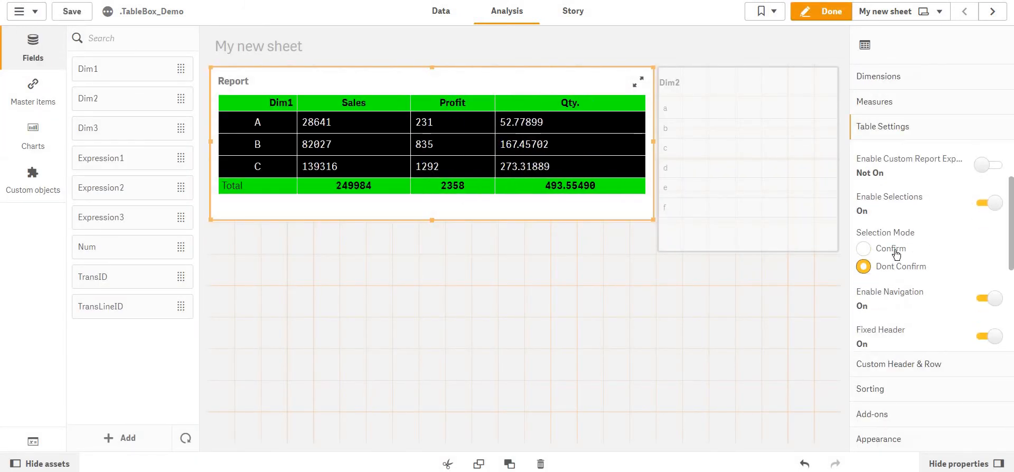
# Leave edit mode and test selecting Dim1 values directly in the Report table.
pyautogui.click(825, 12)
pyautogui.click(103, 162)
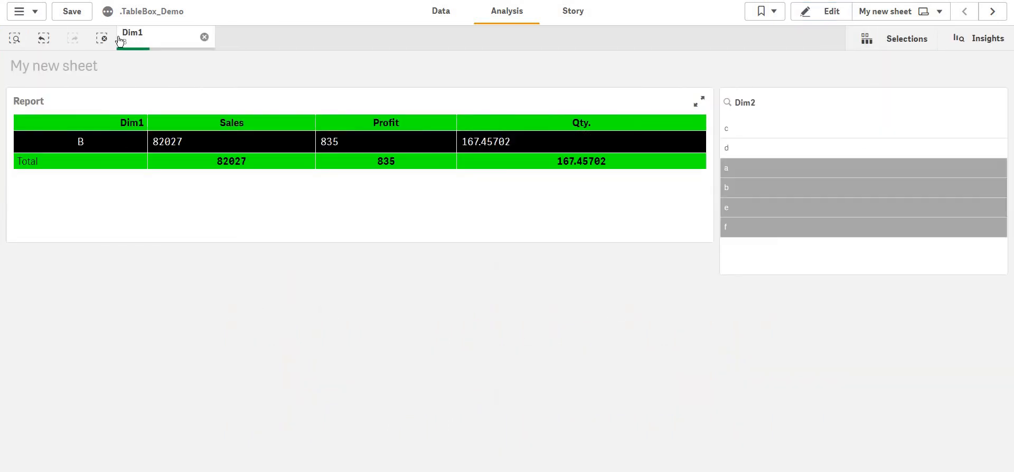
pyautogui.click(102, 38)
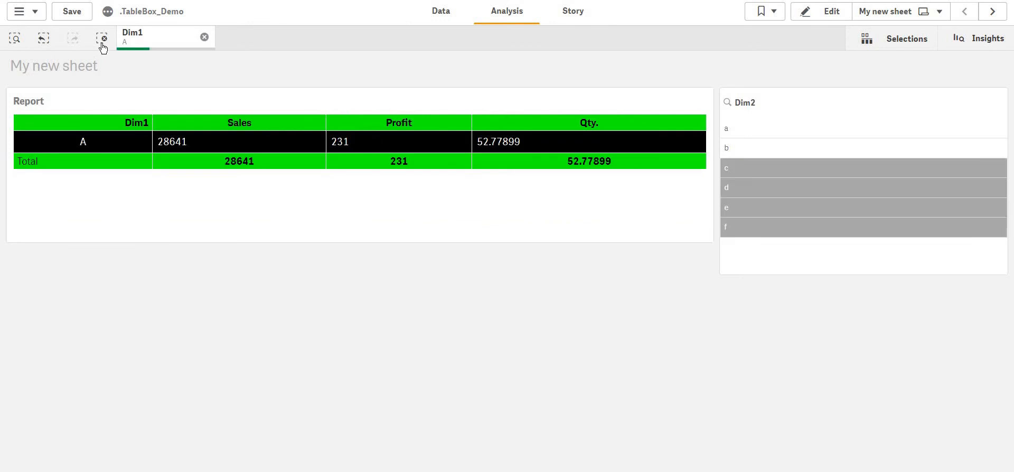
# Clear all selections and save the app.
pyautogui.click(102, 40)
pyautogui.click(71, 13)
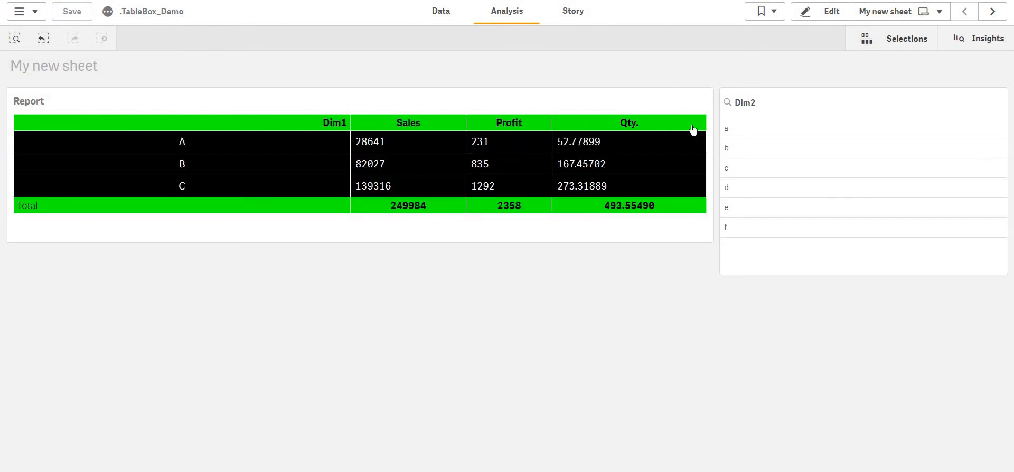
# Enter edit mode, set the Report table's selection mode back to Confirm and turn off Enable Selections.
pyautogui.click(816, 8)
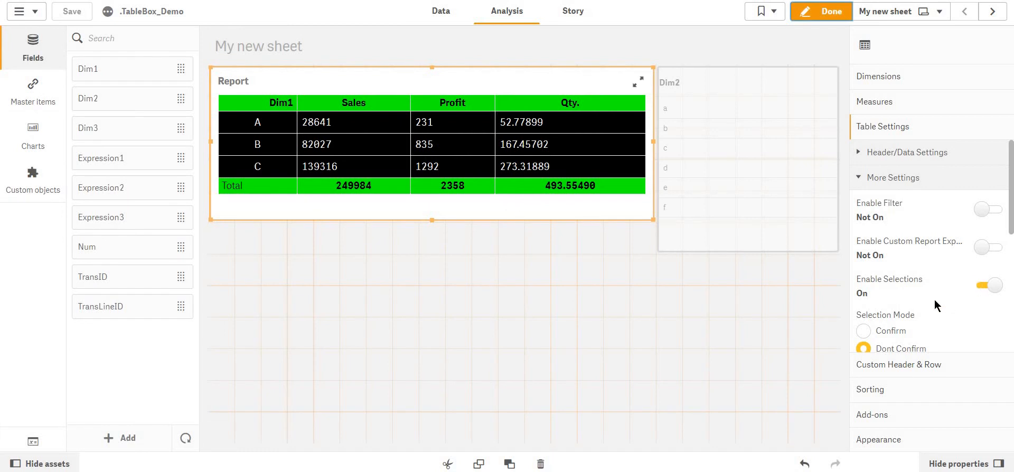
pyautogui.scroll(-2, 921, 280)
pyautogui.click(901, 244)
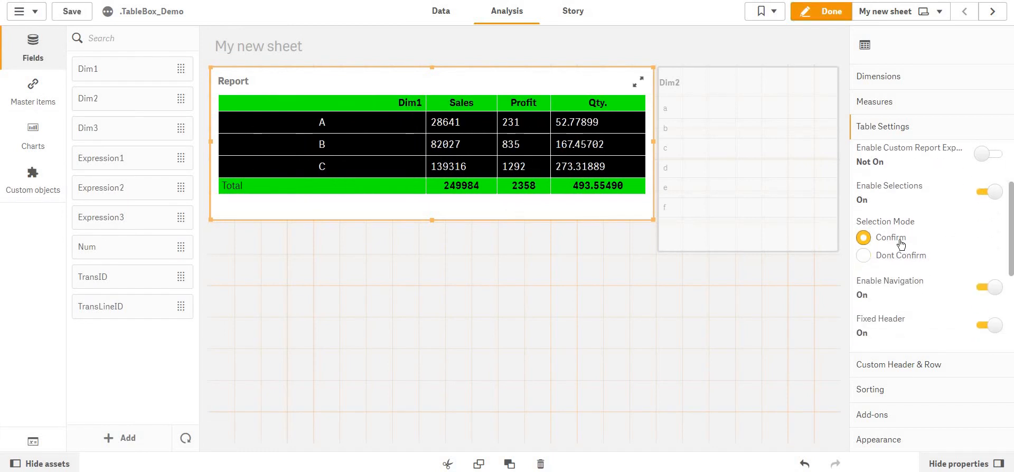
pyautogui.click(1000, 198)
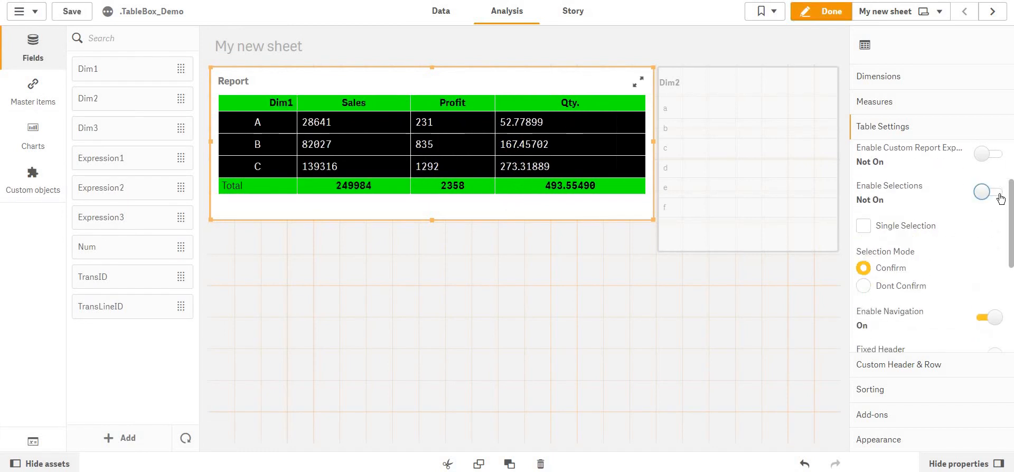
# Tick and untick the Single Selection option, then save the app.
pyautogui.click(865, 226)
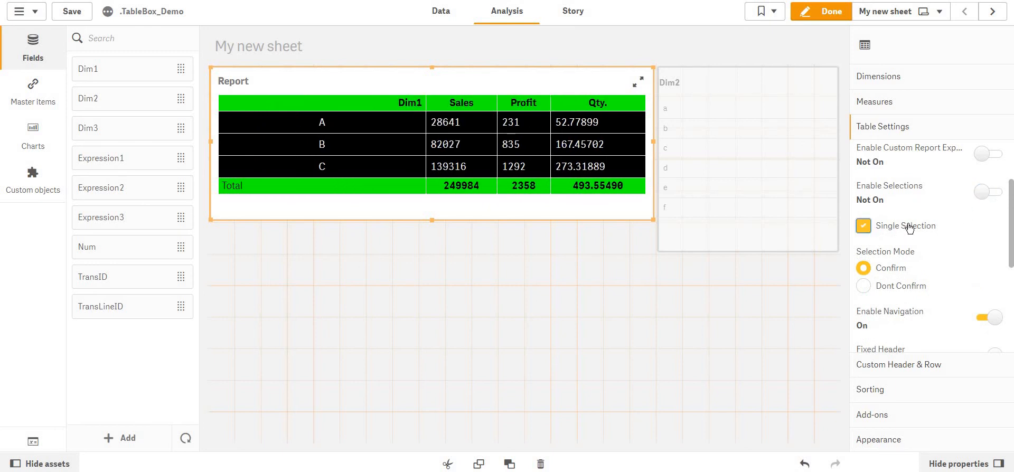
pyautogui.click(910, 229)
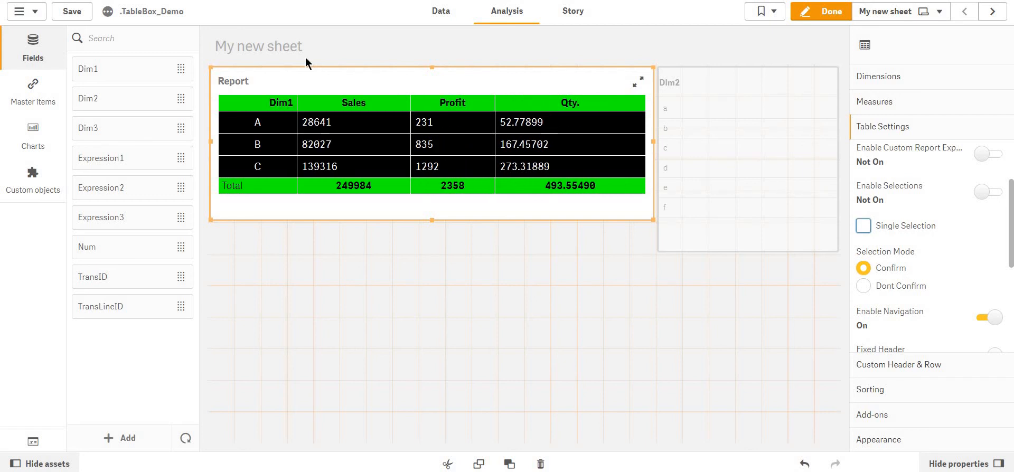
pyautogui.click(76, 12)
# Collapse the More Settings section and leave edit mode.
pyautogui.scroll(-3, 916, 272)
pyautogui.scroll(5, 933, 235)
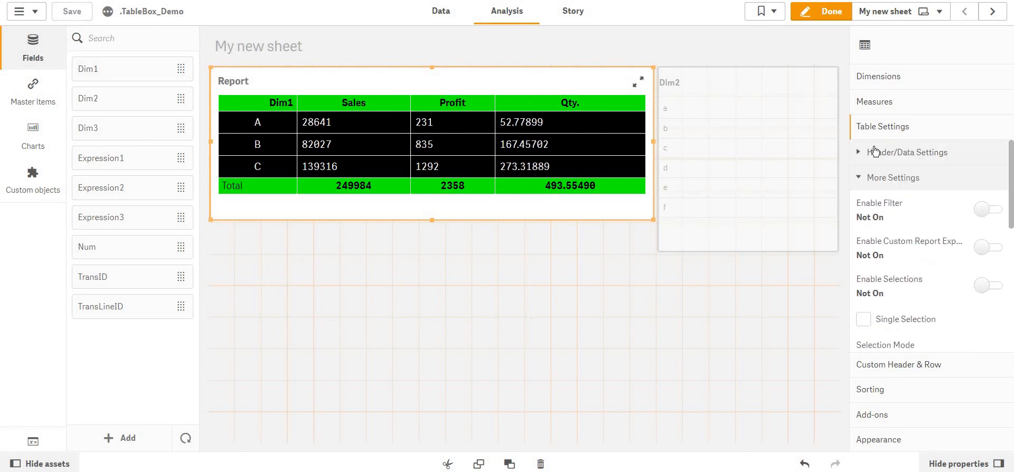
pyautogui.click(887, 178)
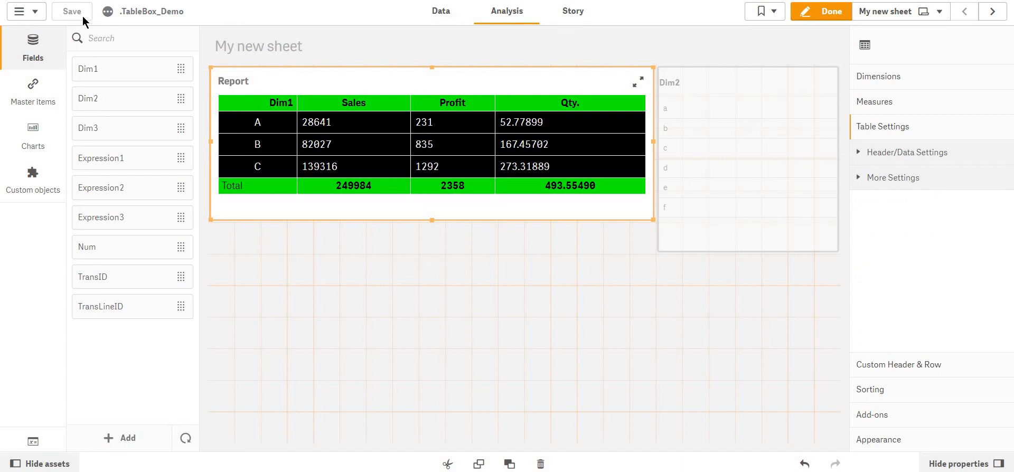
pyautogui.click(813, 16)
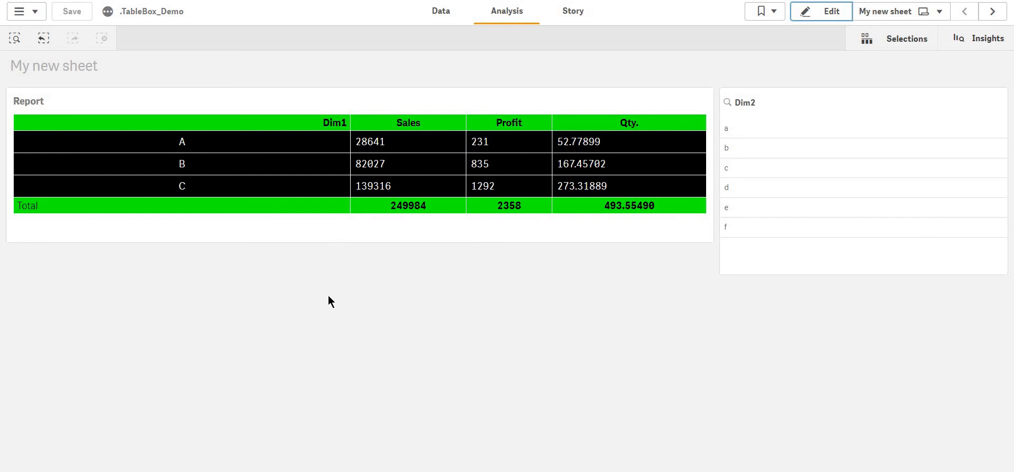
# Enter edit mode and open the Report table's Custom Header & Row settings.
pyautogui.hotkey('ctrl', 'e')
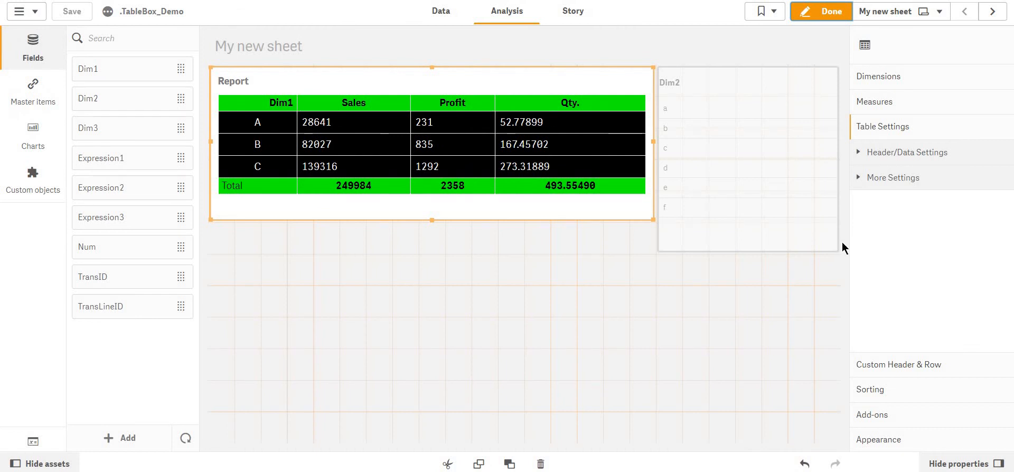
pyautogui.click(893, 364)
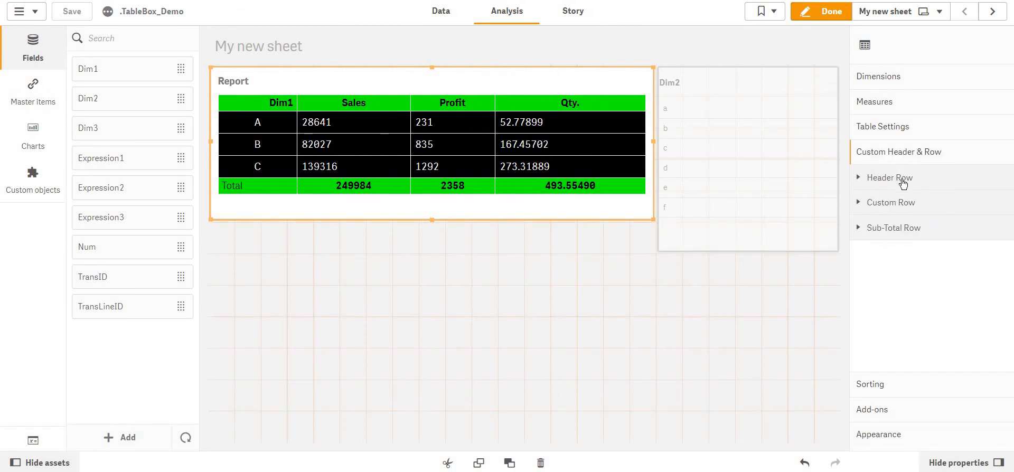